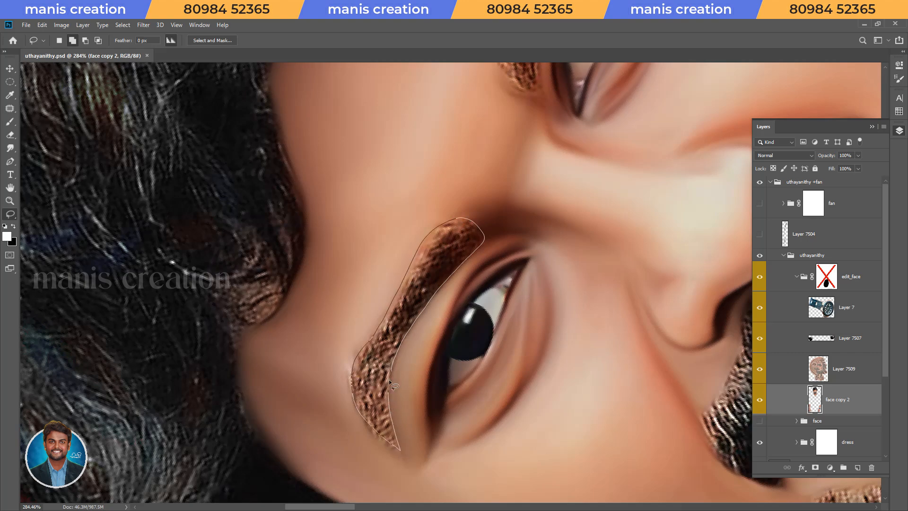
- Outline both eyebrows on the face copy 2 layer with a freehand Lasso selection
{"action": "left_click_drag", "start_coordinate": [389, 392], "coordinate": [391, 373]}
{"action": "key", "text": "space"}
{"action": "mouse_move", "coordinate": [543, 169]}
{"action": "left_mouse_down"}
{"action": "mouse_move", "coordinate": [463, 396]}
{"action": "mouse_move", "coordinate": [440, 478]}
{"action": "left_mouse_up"}
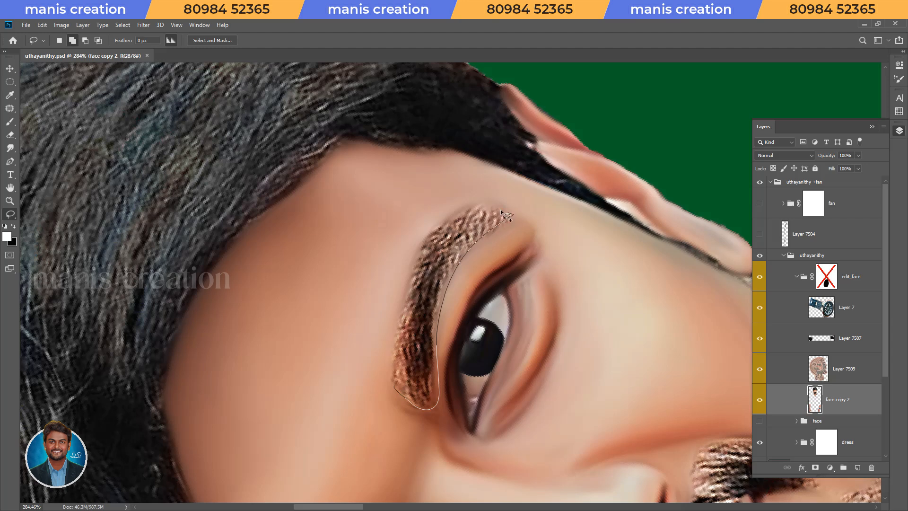
{"action": "left_click_drag", "start_coordinate": [397, 389], "coordinate": [408, 390]}
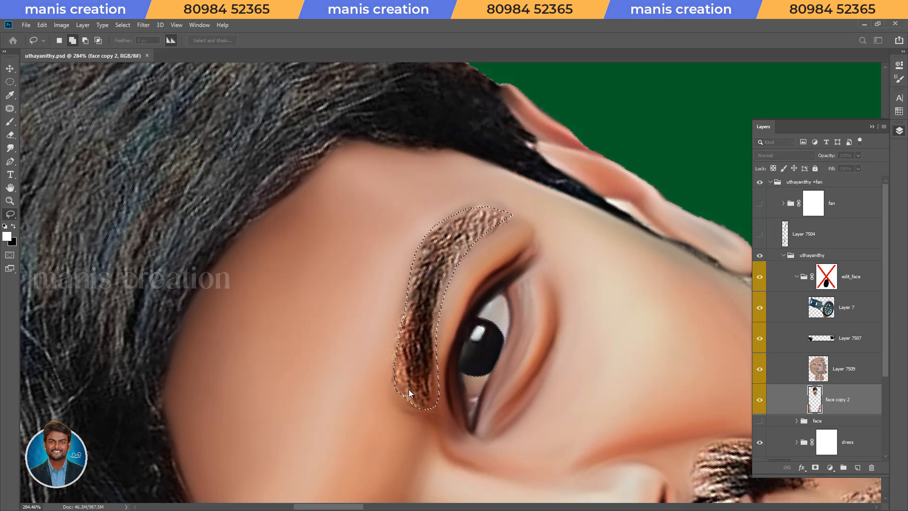
- Feather the eyebrow selection and copy it from face copy 2 to a new layer
{"action": "key", "text": "shift+F6"}
{"action": "key", "text": "Return"}
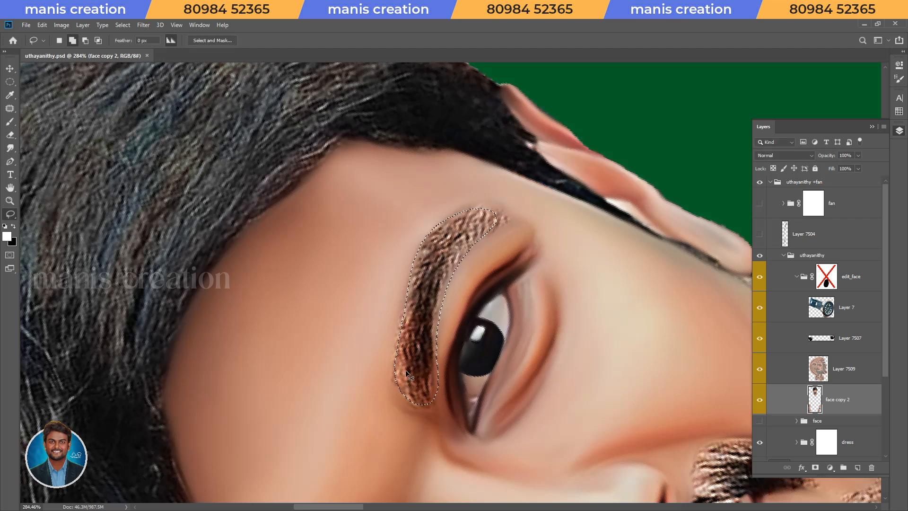
{"action": "key", "text": "ctrl+j"}
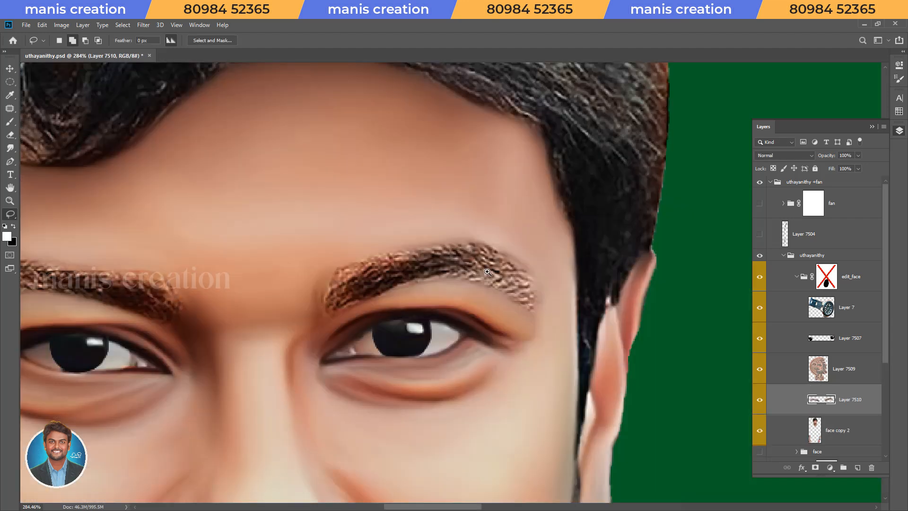
- Try desaturating the copied eyebrow layer
{"action": "left_click_drag", "start_coordinate": [487, 272], "coordinate": [396, 294]}
{"action": "key", "text": "ctrl+shift+u"}
{"action": "key", "text": "ctrl+space"}
{"action": "left_click_drag", "start_coordinate": [333, 270], "coordinate": [373, 271]}
{"action": "key", "text": "ctrl+z"}
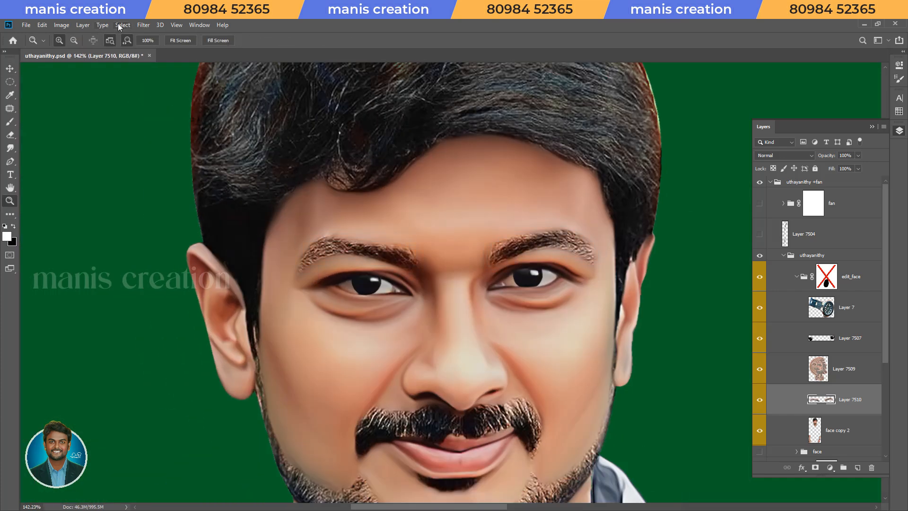
- Apply Auto Tone to the copied eyebrow layer
{"action": "left_click", "coordinate": [122, 25]}
{"action": "mouse_move", "coordinate": [61, 25]}
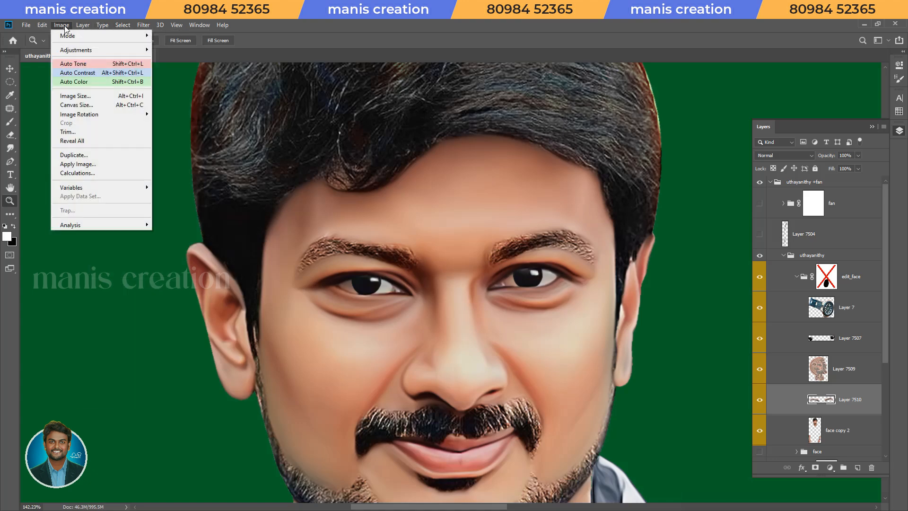
{"action": "left_click", "coordinate": [79, 67]}
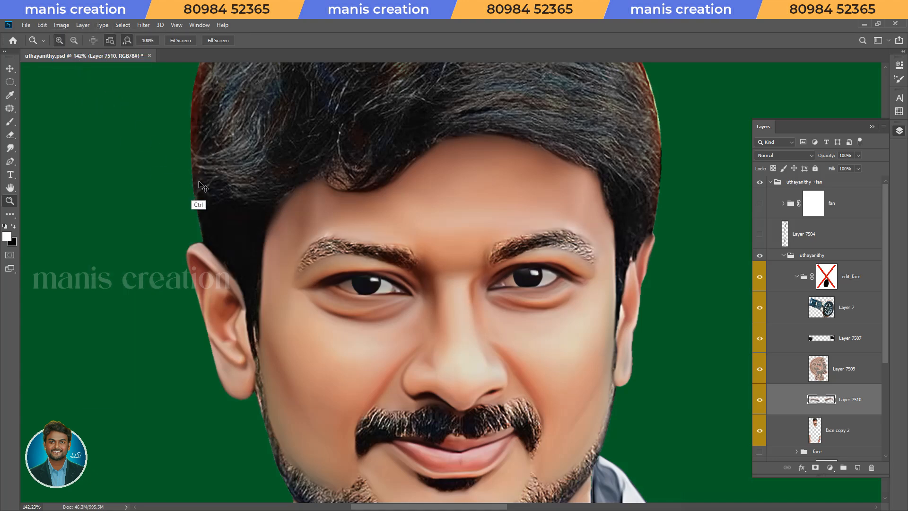
- Erase the hard outer edges of both copied eyebrows with a soft eraser of size 30
{"action": "left_click_drag", "start_coordinate": [414, 238], "coordinate": [415, 302]}
{"action": "key", "text": "r"}
{"action": "key", "text": "ctrl+space"}
{"action": "key", "text": "e"}
{"action": "right_click", "coordinate": [371, 300]}
{"action": "right_click", "coordinate": [370, 301]}
{"action": "left_click", "coordinate": [419, 420]}
{"action": "key", "text": "Return"}
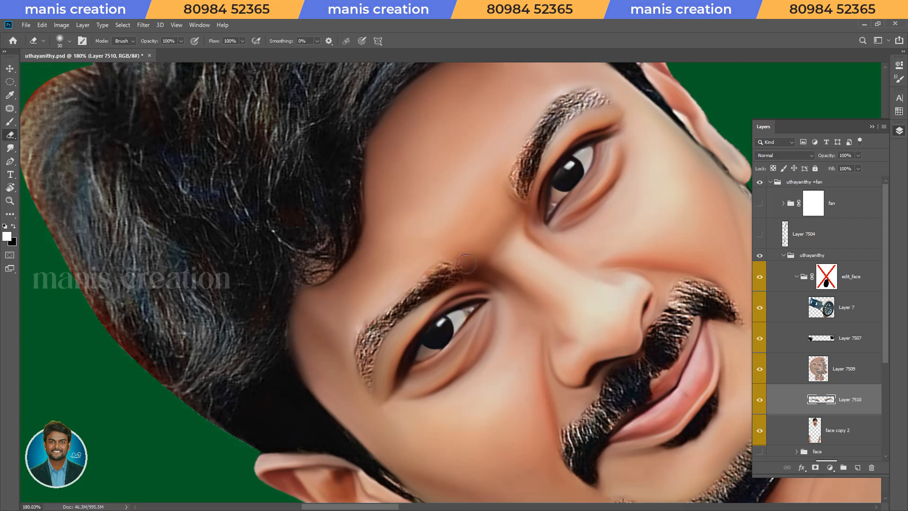
{"action": "left_click_drag", "start_coordinate": [488, 274], "coordinate": [384, 385]}
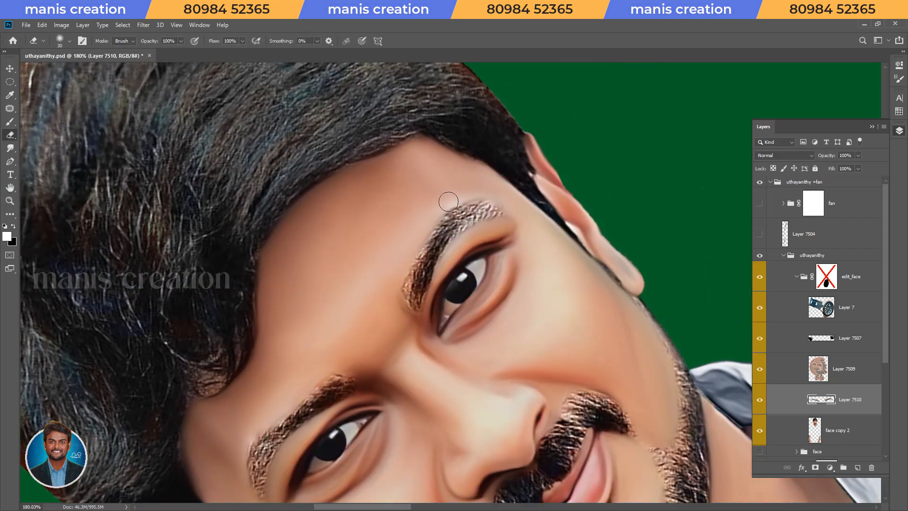
{"action": "left_click_drag", "start_coordinate": [498, 207], "coordinate": [501, 209]}
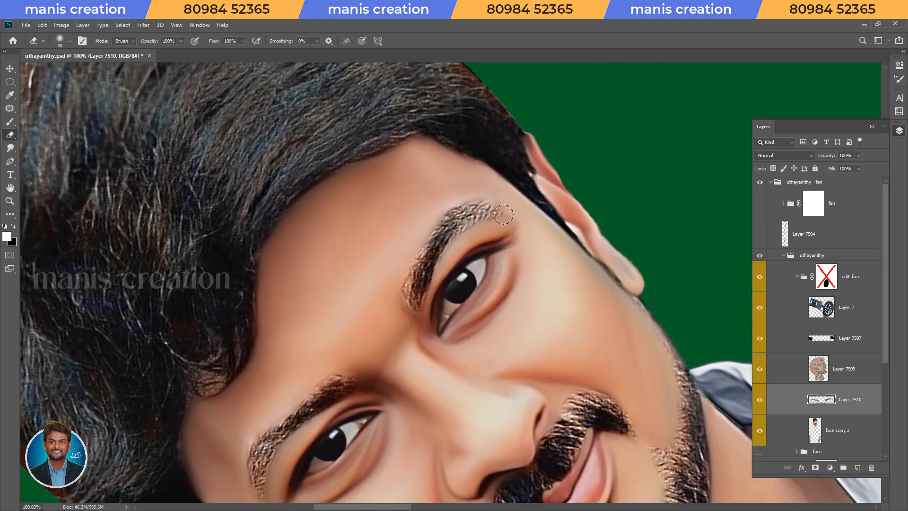
- Save the document and merge the eyebrow layer with the face copy 2 layer
{"action": "key", "text": "Escape"}
{"action": "key", "text": "z"}
{"action": "key", "text": "ctrl+0"}
{"action": "key", "text": "ctrl+s"}
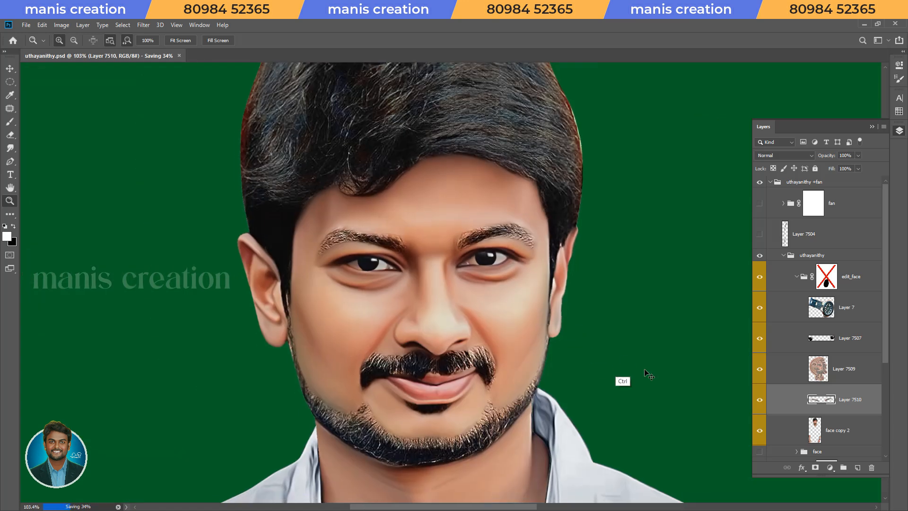
{"action": "key", "text": "v"}
{"action": "left_click", "coordinate": [825, 421], "text": "shift"}
{"action": "key", "text": "ctrl+e"}
- Move Layer 7507 below Layer 7509, select the merged face layer and save the document
{"action": "left_click", "coordinate": [850, 338]}
{"action": "key", "text": "ctrl+bracketleft"}
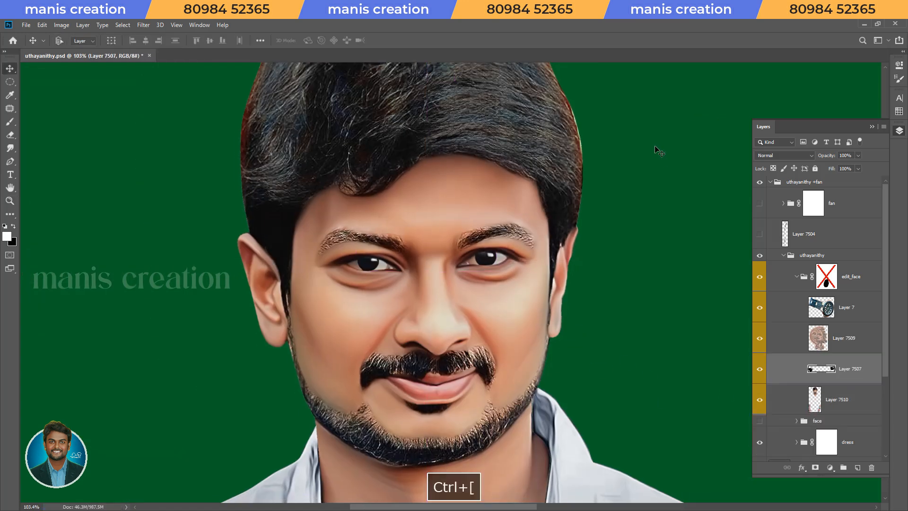
{"action": "key", "text": "alt+bracketleft"}
{"action": "key", "text": "ctrl+s"}
- Flip the top-level portrait group horizontally
{"action": "key", "text": "r"}
{"action": "scroll", "coordinate": [520, 219], "scroll_direction": "up", "scroll_amount": 5}
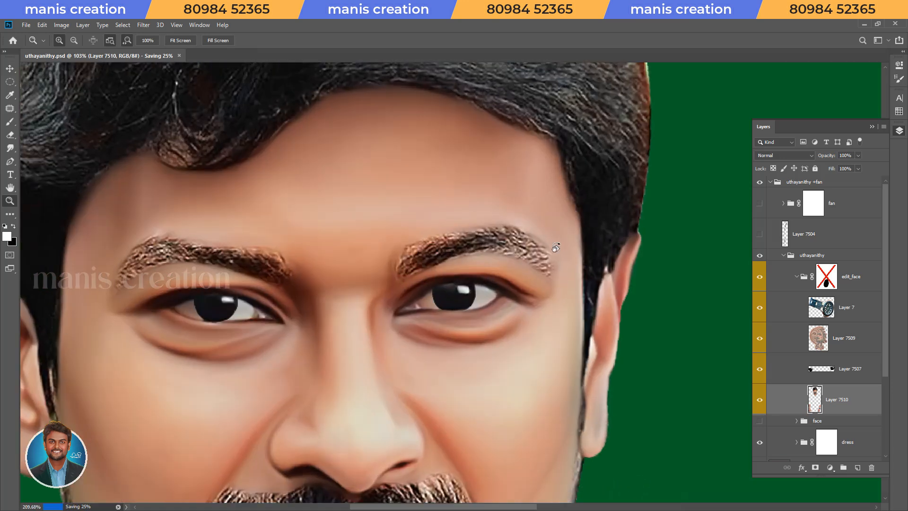
{"action": "left_click", "coordinate": [804, 182]}
{"action": "key", "text": "ctrl+h"}
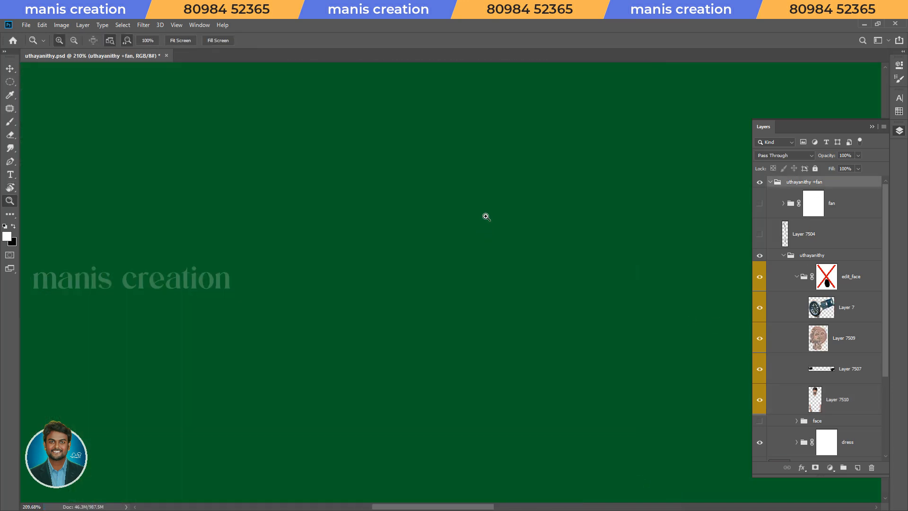
- Select the merged face layer and soften the left eyebrow's outer edge with an enlarged Smudge brush at 60% strength
{"action": "left_click_drag", "start_coordinate": [487, 217], "coordinate": [452, 220]}
{"action": "left_click_drag", "start_coordinate": [684, 220], "coordinate": [711, 214]}
{"action": "scroll", "coordinate": [405, 314], "scroll_direction": "up", "scroll_amount": 8}
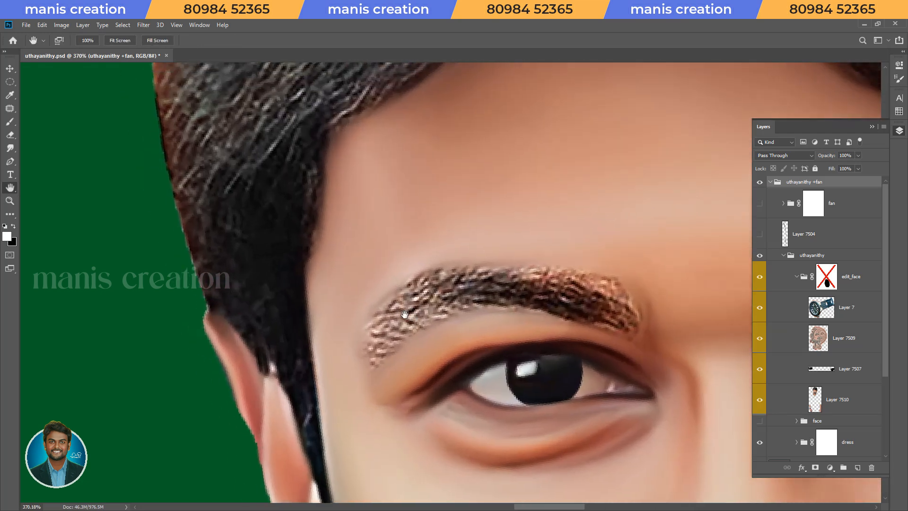
{"action": "left_click", "coordinate": [404, 314], "text": "ctrl"}
{"action": "key", "text": "r"}
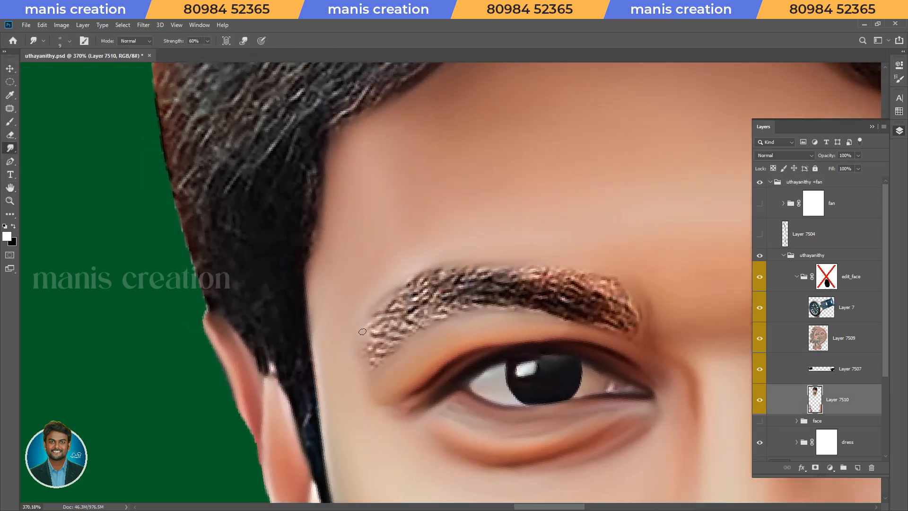
{"action": "key", "text": "bracketright"}
{"action": "key", "text": "bracketright"}
{"action": "key", "text": "bracketright"}
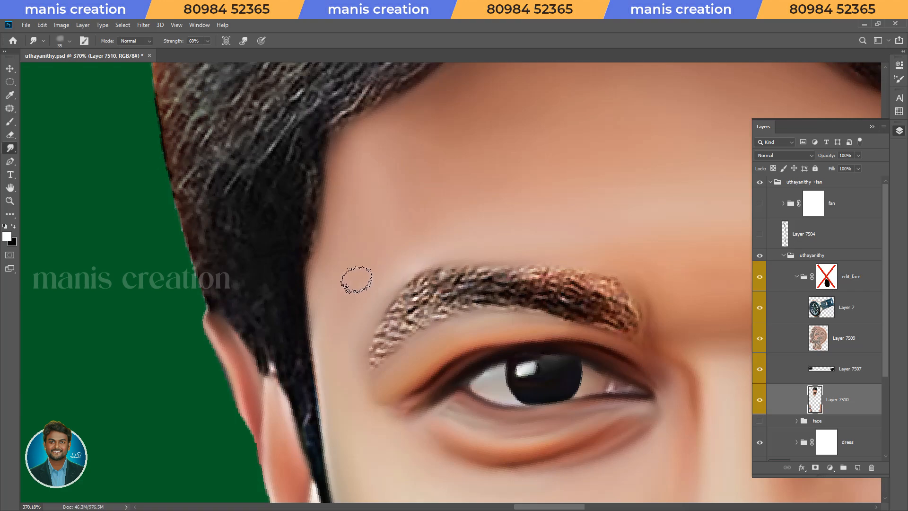
- Set the Smudge strength to 80% and smooth the inner end of the left eyebrow
{"action": "key", "text": "z"}
{"action": "left_click_drag", "start_coordinate": [427, 263], "coordinate": [435, 379]}
{"action": "key", "text": "r"}
{"action": "key", "text": "z"}
{"action": "left_click_drag", "start_coordinate": [445, 241], "coordinate": [496, 251]}
{"action": "key", "text": "r"}
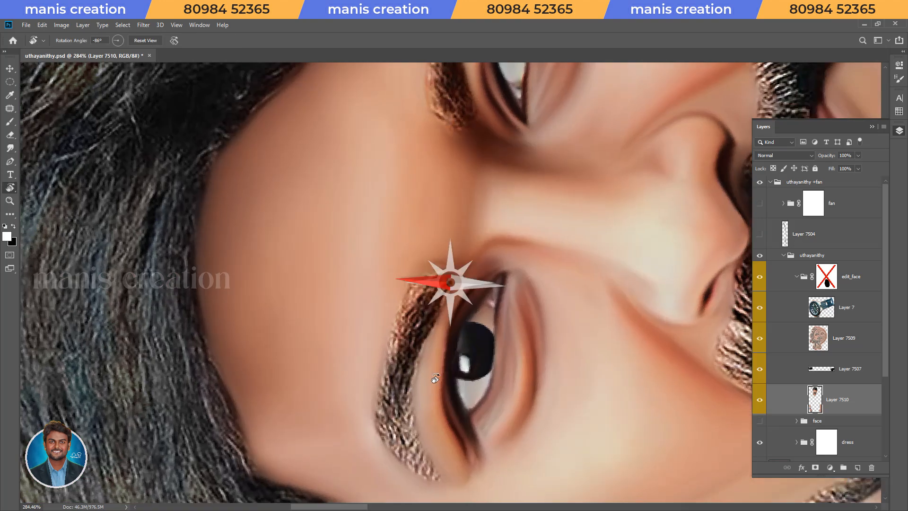
{"action": "left_click_drag", "start_coordinate": [426, 371], "coordinate": [477, 365]}
{"action": "key", "text": "r"}
{"action": "key", "text": "ctrl+space"}
{"action": "mouse_move", "coordinate": [466, 329]}
{"action": "left_mouse_down"}
{"action": "mouse_move", "coordinate": [474, 326]}
{"action": "mouse_move", "coordinate": [447, 334]}
{"action": "left_mouse_up"}
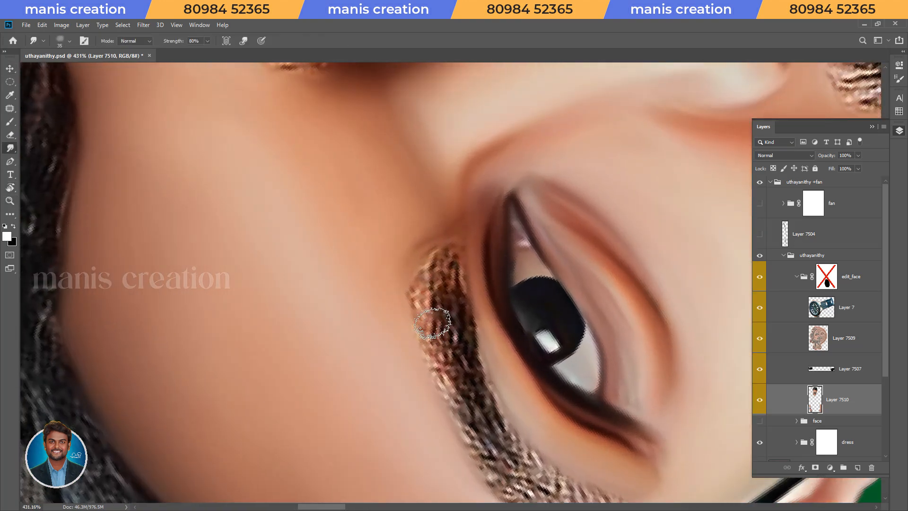
{"action": "key", "text": "r"}
{"action": "mouse_move", "coordinate": [461, 364]}
{"action": "left_mouse_down"}
{"action": "mouse_move", "coordinate": [400, 347]}
{"action": "mouse_move", "coordinate": [437, 303]}
{"action": "mouse_move", "coordinate": [425, 357]}
{"action": "mouse_move", "coordinate": [419, 331]}
{"action": "mouse_move", "coordinate": [431, 262]}
{"action": "mouse_move", "coordinate": [435, 302]}
{"action": "mouse_move", "coordinate": [471, 271]}
{"action": "mouse_move", "coordinate": [417, 307]}
{"action": "left_mouse_up"}
{"action": "key", "text": "r"}
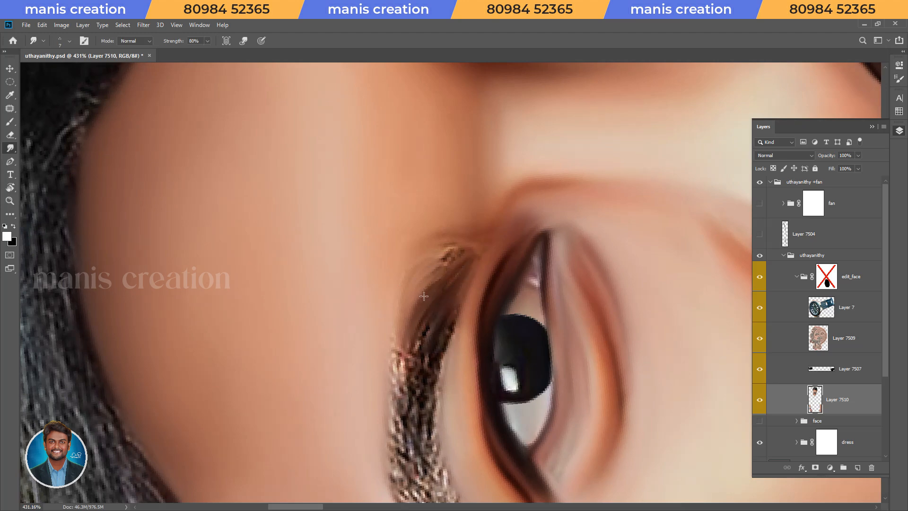
- Smudge the left eyebrow's upper part from its middle to the tail into smooth hair strokes with a size 6 brush
{"action": "left_click_drag", "start_coordinate": [475, 267], "coordinate": [468, 279]}
{"action": "key", "text": "r"}
{"action": "mouse_move", "coordinate": [436, 394]}
{"action": "left_mouse_down"}
{"action": "mouse_move", "coordinate": [380, 387]}
{"action": "mouse_move", "coordinate": [449, 297]}
{"action": "mouse_move", "coordinate": [433, 240]}
{"action": "mouse_move", "coordinate": [405, 326]}
{"action": "mouse_move", "coordinate": [406, 280]}
{"action": "mouse_move", "coordinate": [397, 303]}
{"action": "mouse_move", "coordinate": [397, 409]}
{"action": "left_mouse_up"}
{"action": "left_click_drag", "start_coordinate": [385, 309], "coordinate": [394, 427]}
{"action": "left_click_drag", "start_coordinate": [380, 332], "coordinate": [393, 439]}
{"action": "key", "text": "["}
{"action": "mouse_move", "coordinate": [428, 251]}
{"action": "left_mouse_down"}
{"action": "mouse_move", "coordinate": [405, 336]}
{"action": "mouse_move", "coordinate": [399, 312]}
{"action": "mouse_move", "coordinate": [411, 253]}
{"action": "mouse_move", "coordinate": [389, 395]}
{"action": "mouse_move", "coordinate": [378, 368]}
{"action": "mouse_move", "coordinate": [388, 303]}
{"action": "mouse_move", "coordinate": [383, 428]}
{"action": "left_mouse_up"}
{"action": "left_click_drag", "start_coordinate": [374, 326], "coordinate": [371, 402]}
{"action": "left_click_drag", "start_coordinate": [362, 352], "coordinate": [389, 450]}
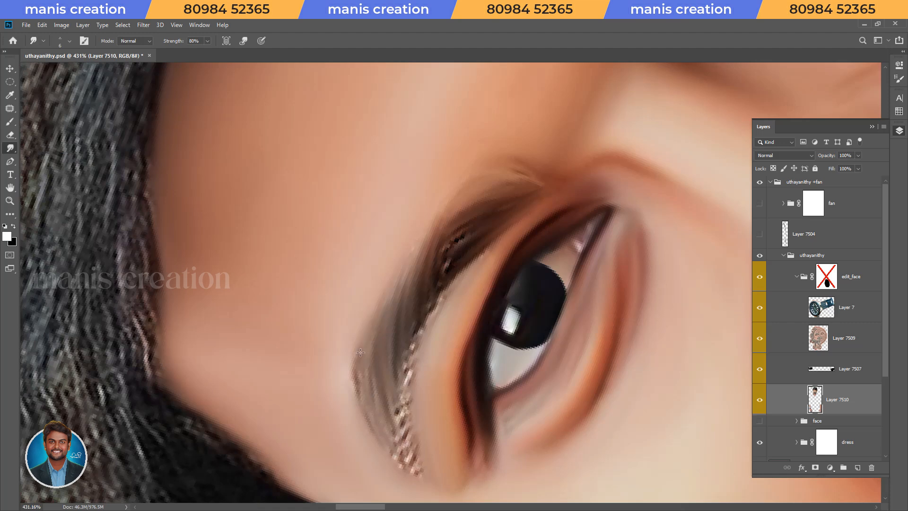
- Smudge the rough texture along the underside of the left eyebrow's inner half
{"action": "left_click_drag", "start_coordinate": [426, 239], "coordinate": [406, 302]}
{"action": "key", "text": "r"}
{"action": "left_click_drag", "start_coordinate": [427, 361], "coordinate": [456, 364]}
{"action": "key", "text": "]"}
{"action": "left_click_drag", "start_coordinate": [443, 298], "coordinate": [453, 246]}
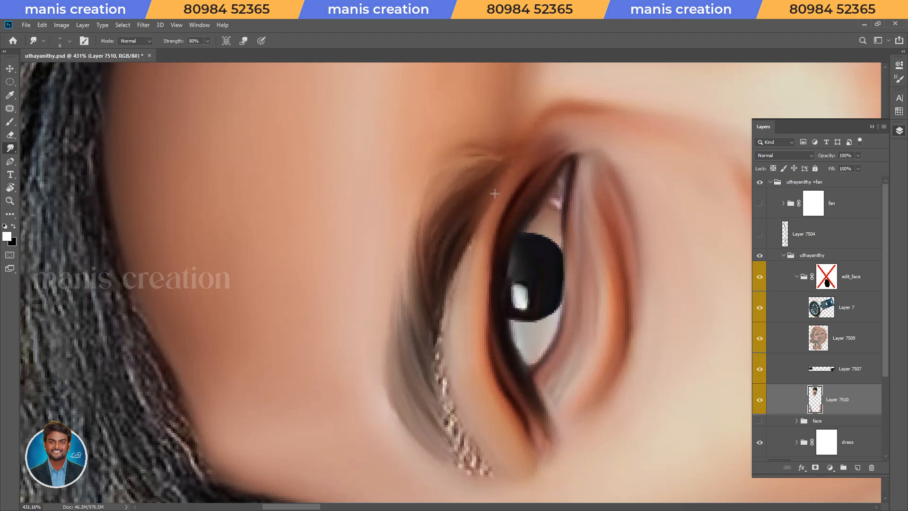
- Smooth the remaining grainy texture along the lower edge of the left eyebrow's tail
{"action": "key", "text": "r"}
{"action": "mouse_move", "coordinate": [435, 409]}
{"action": "left_mouse_down"}
{"action": "mouse_move", "coordinate": [416, 379]}
{"action": "mouse_move", "coordinate": [462, 341]}
{"action": "mouse_move", "coordinate": [427, 317]}
{"action": "left_mouse_up"}
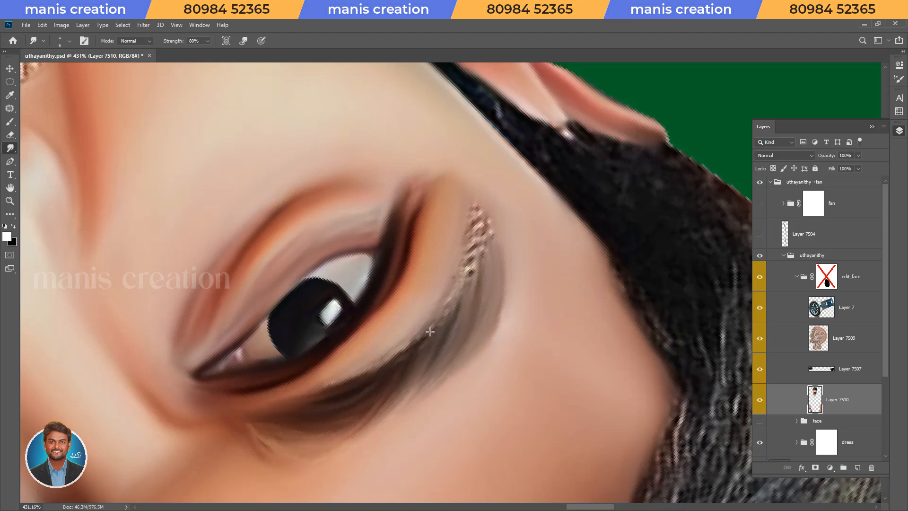
{"action": "left_click_drag", "start_coordinate": [455, 284], "coordinate": [478, 215]}
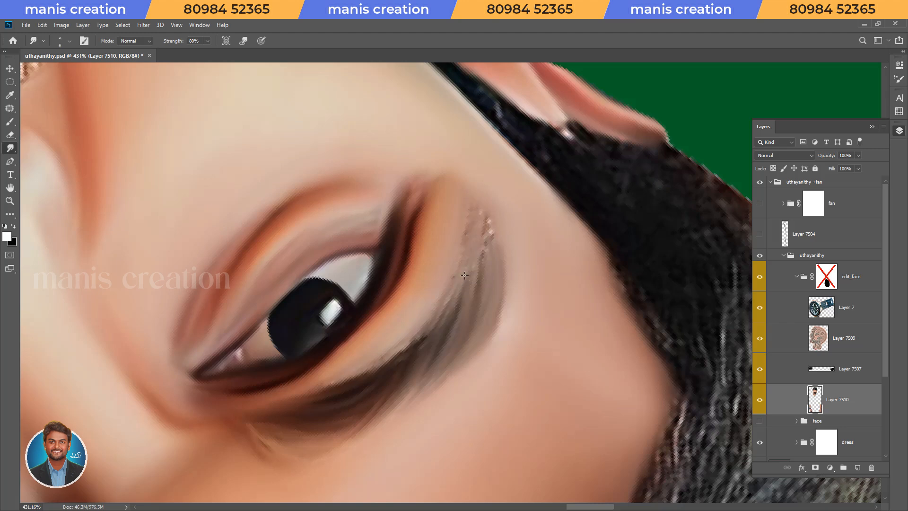
{"action": "key", "text": "r"}
{"action": "mouse_move", "coordinate": [401, 359]}
{"action": "left_mouse_down"}
{"action": "mouse_move", "coordinate": [527, 276]}
{"action": "mouse_move", "coordinate": [500, 277]}
{"action": "left_mouse_up"}
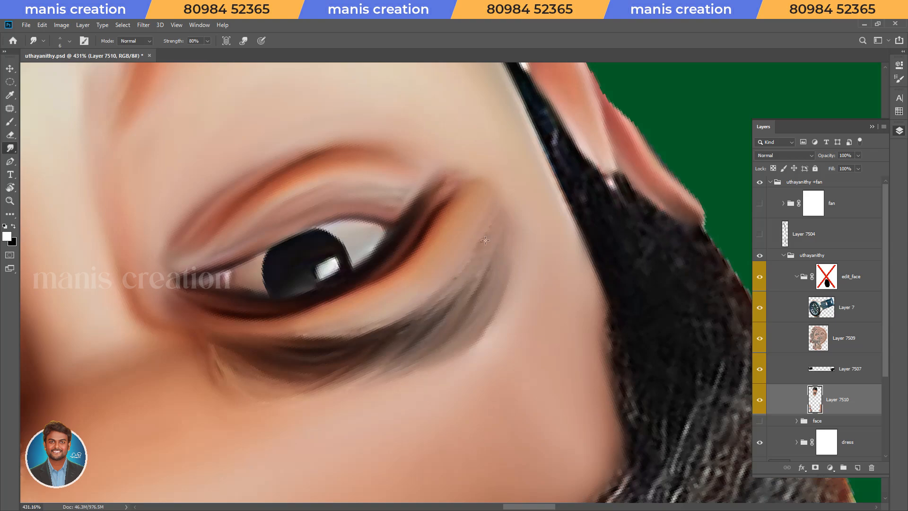
- Refine the hair strokes in the left eyebrow's middle and tail with a size 4 Smudge brush
{"action": "key", "text": "r"}
{"action": "key", "text": "Escape"}
{"action": "left_click_drag", "start_coordinate": [562, 312], "coordinate": [501, 204]}
{"action": "key", "text": "space"}
{"action": "left_click_drag", "start_coordinate": [502, 220], "coordinate": [438, 314]}
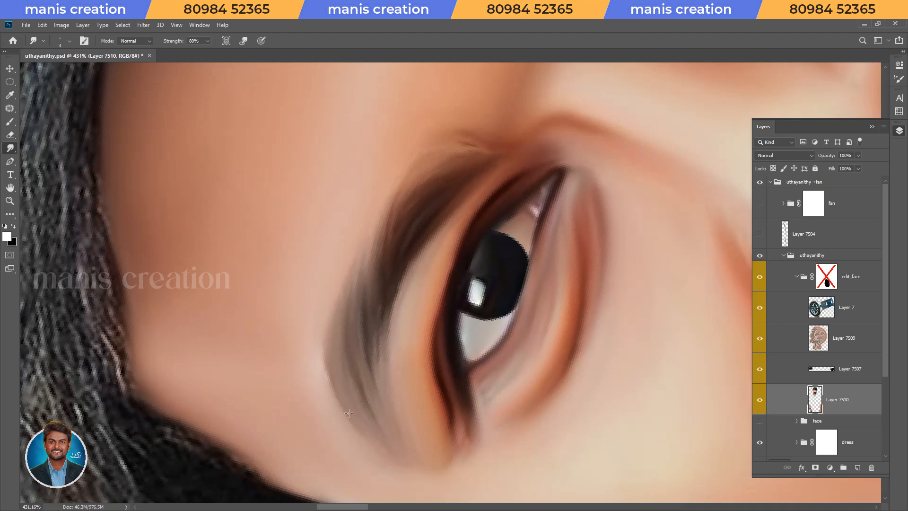
- Save the document and flip the top-level portrait group back horizontally
{"action": "key", "text": "Escape"}
{"action": "key", "text": "z"}
{"action": "left_click_drag", "start_coordinate": [436, 203], "coordinate": [375, 233]}
{"action": "key", "text": "ctrl+s"}
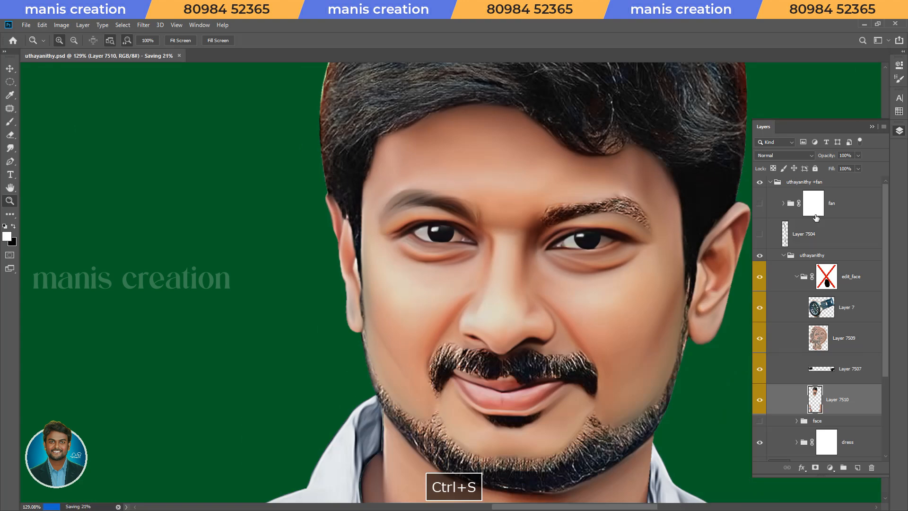
{"action": "left_click", "coordinate": [808, 182]}
{"action": "key", "text": "ctrl+h"}
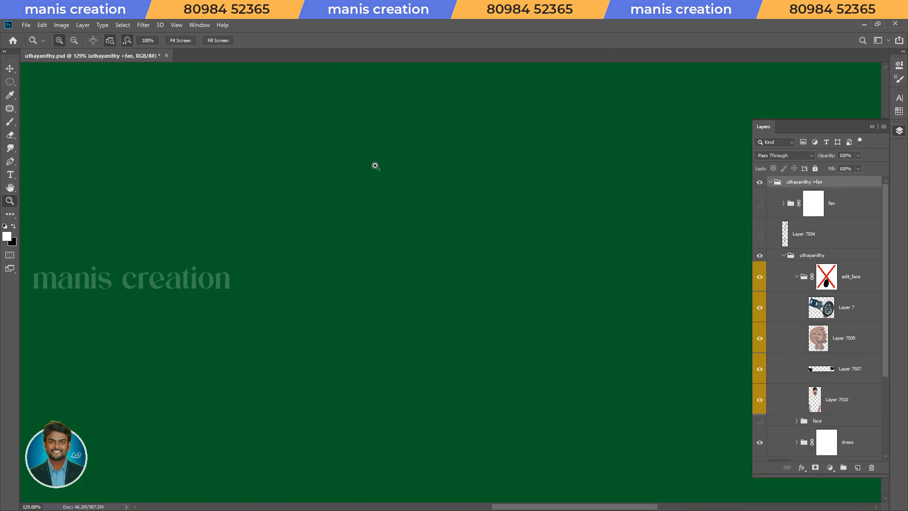
- Select the merged face layer and smudge the inner half of the remaining textured eyebrow with a size 7 brush
{"action": "left_click_drag", "start_coordinate": [446, 219], "coordinate": [363, 256]}
{"action": "left_click_drag", "start_coordinate": [286, 177], "coordinate": [369, 189]}
{"action": "key", "text": "r"}
{"action": "left_click_drag", "start_coordinate": [335, 321], "coordinate": [442, 404]}
{"action": "key", "text": "z"}
{"action": "mouse_move", "coordinate": [442, 405]}
{"action": "left_mouse_down"}
{"action": "mouse_move", "coordinate": [473, 409]}
{"action": "mouse_move", "coordinate": [423, 338]}
{"action": "mouse_move", "coordinate": [433, 332]}
{"action": "left_mouse_up"}
{"action": "key", "text": "z"}
{"action": "key", "text": "r"}
{"action": "left_click", "coordinate": [371, 314], "text": "ctrl"}
{"action": "key", "text": "r"}
{"action": "key", "text": "bracketright"}
{"action": "mouse_move", "coordinate": [399, 289]}
{"action": "left_mouse_down"}
{"action": "mouse_move", "coordinate": [383, 334]}
{"action": "mouse_move", "coordinate": [404, 264]}
{"action": "mouse_move", "coordinate": [371, 303]}
{"action": "mouse_move", "coordinate": [399, 257]}
{"action": "mouse_move", "coordinate": [367, 313]}
{"action": "mouse_move", "coordinate": [366, 270]}
{"action": "mouse_move", "coordinate": [398, 314]}
{"action": "mouse_move", "coordinate": [398, 333]}
{"action": "mouse_move", "coordinate": [415, 275]}
{"action": "mouse_move", "coordinate": [408, 383]}
{"action": "mouse_move", "coordinate": [408, 276]}
{"action": "mouse_move", "coordinate": [401, 394]}
{"action": "mouse_move", "coordinate": [390, 294]}
{"action": "mouse_move", "coordinate": [385, 362]}
{"action": "mouse_move", "coordinate": [395, 387]}
{"action": "mouse_move", "coordinate": [405, 272]}
{"action": "mouse_move", "coordinate": [379, 331]}
{"action": "left_mouse_up"}
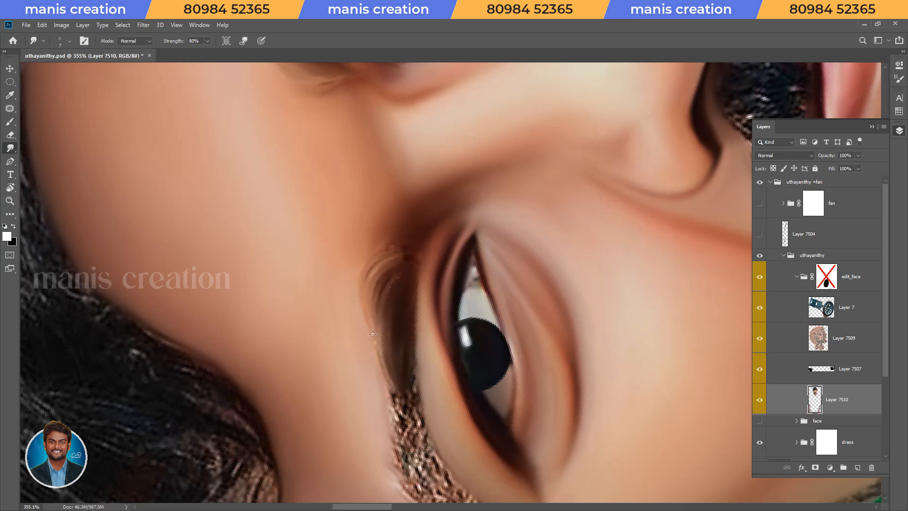
- Refine the hair strokes at the second eyebrow's inner tip with a size 6 Smudge brush
{"action": "scroll", "coordinate": [378, 331], "scroll_direction": "up", "scroll_amount": 3}
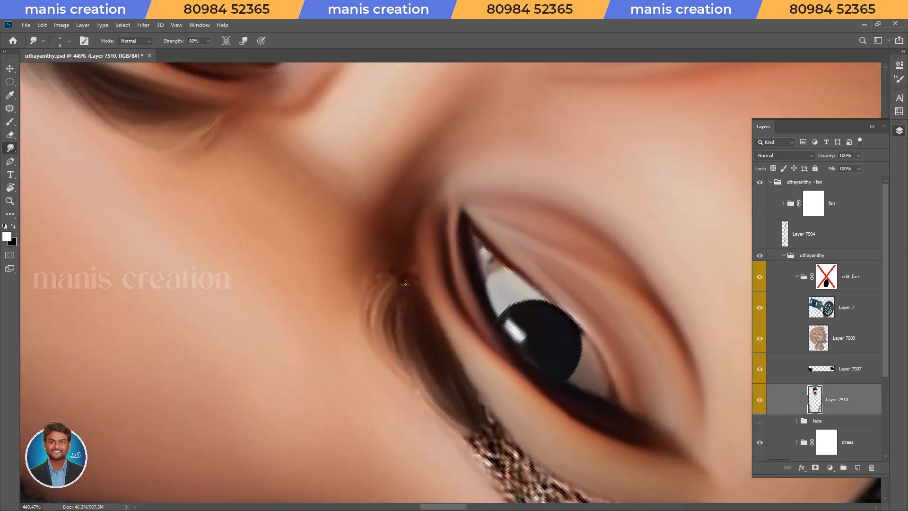
{"action": "mouse_move", "coordinate": [403, 275]}
{"action": "left_mouse_down"}
{"action": "mouse_move", "coordinate": [390, 289]}
{"action": "mouse_move", "coordinate": [390, 343]}
{"action": "mouse_move", "coordinate": [397, 269]}
{"action": "mouse_move", "coordinate": [371, 312]}
{"action": "left_mouse_up"}
{"action": "key", "text": "r"}
{"action": "mouse_move", "coordinate": [463, 341]}
{"action": "left_mouse_down"}
{"action": "mouse_move", "coordinate": [386, 381]}
{"action": "mouse_move", "coordinate": [345, 342]}
{"action": "mouse_move", "coordinate": [332, 302]}
{"action": "mouse_move", "coordinate": [418, 247]}
{"action": "mouse_move", "coordinate": [434, 223]}
{"action": "mouse_move", "coordinate": [383, 236]}
{"action": "mouse_move", "coordinate": [391, 216]}
{"action": "mouse_move", "coordinate": [355, 303]}
{"action": "mouse_move", "coordinate": [372, 234]}
{"action": "mouse_move", "coordinate": [357, 256]}
{"action": "mouse_move", "coordinate": [347, 380]}
{"action": "mouse_move", "coordinate": [351, 252]}
{"action": "mouse_move", "coordinate": [336, 374]}
{"action": "mouse_move", "coordinate": [329, 292]}
{"action": "mouse_move", "coordinate": [333, 385]}
{"action": "left_mouse_up"}
- Smudge the second eyebrow's outer half and tail into smooth, tapered hair strokes
{"action": "left_click_drag", "start_coordinate": [327, 258], "coordinate": [327, 364]}
{"action": "key", "text": "r"}
{"action": "mouse_move", "coordinate": [329, 347]}
{"action": "left_mouse_down"}
{"action": "mouse_move", "coordinate": [347, 373]}
{"action": "mouse_move", "coordinate": [342, 363]}
{"action": "left_mouse_up"}
{"action": "key", "text": "["}
{"action": "left_click_drag", "start_coordinate": [411, 175], "coordinate": [356, 299]}
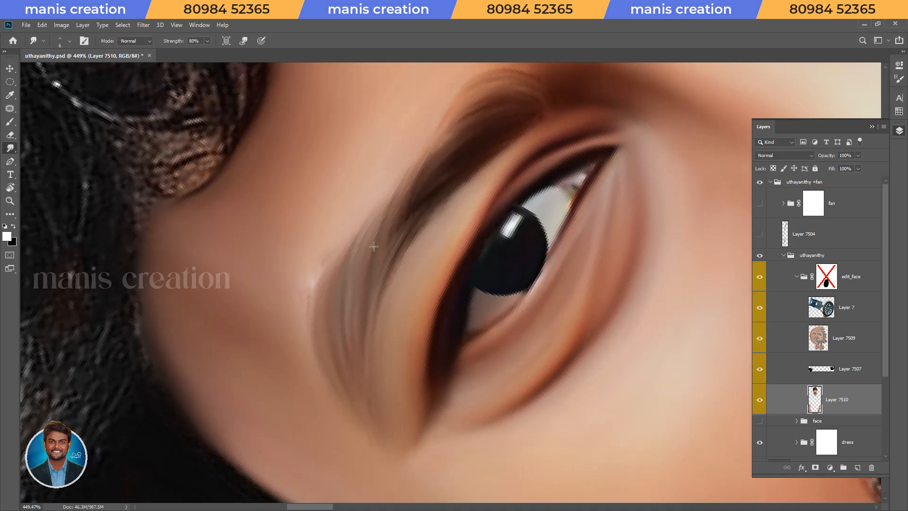
- Save the document with both eyebrows smoothed
{"action": "key", "text": "Escape"}
{"action": "scroll", "coordinate": [306, 336], "scroll_direction": "down", "scroll_amount": 5}
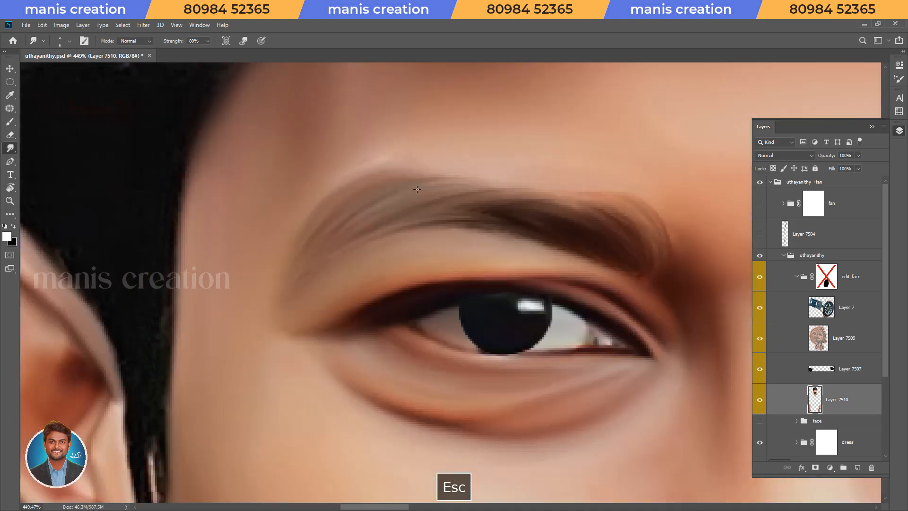
{"action": "key", "text": "ctrl+s"}
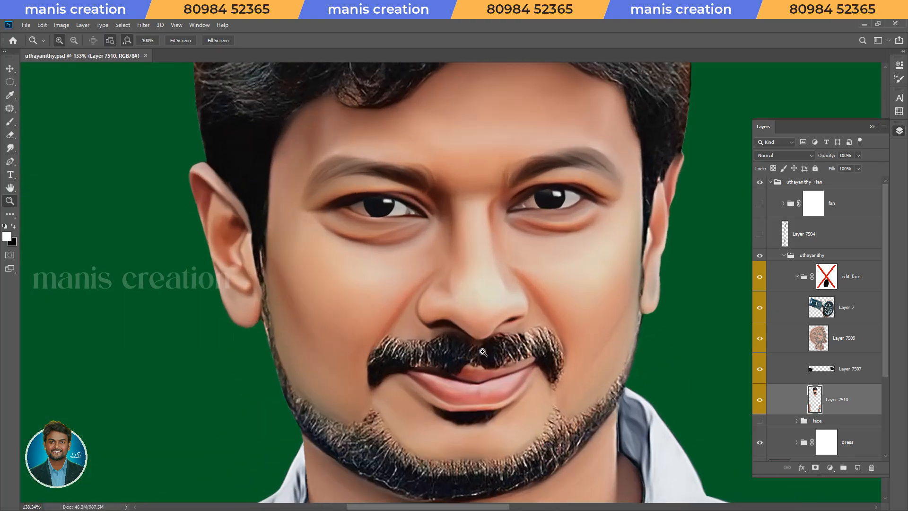
- Smudge the centre of the moustache under the nose with a size 8 brush at 80% strength
{"action": "scroll", "coordinate": [542, 304], "scroll_direction": "up", "scroll_amount": 5}
{"action": "mouse_move", "coordinate": [528, 320]}
{"action": "left_mouse_down"}
{"action": "mouse_move", "coordinate": [481, 252]}
{"action": "mouse_move", "coordinate": [496, 222]}
{"action": "left_mouse_up"}
{"action": "mouse_move", "coordinate": [492, 276]}
{"action": "left_mouse_down"}
{"action": "mouse_move", "coordinate": [483, 225]}
{"action": "mouse_move", "coordinate": [468, 274]}
{"action": "mouse_move", "coordinate": [482, 217]}
{"action": "mouse_move", "coordinate": [472, 297]}
{"action": "mouse_move", "coordinate": [459, 236]}
{"action": "mouse_move", "coordinate": [449, 280]}
{"action": "left_mouse_up"}
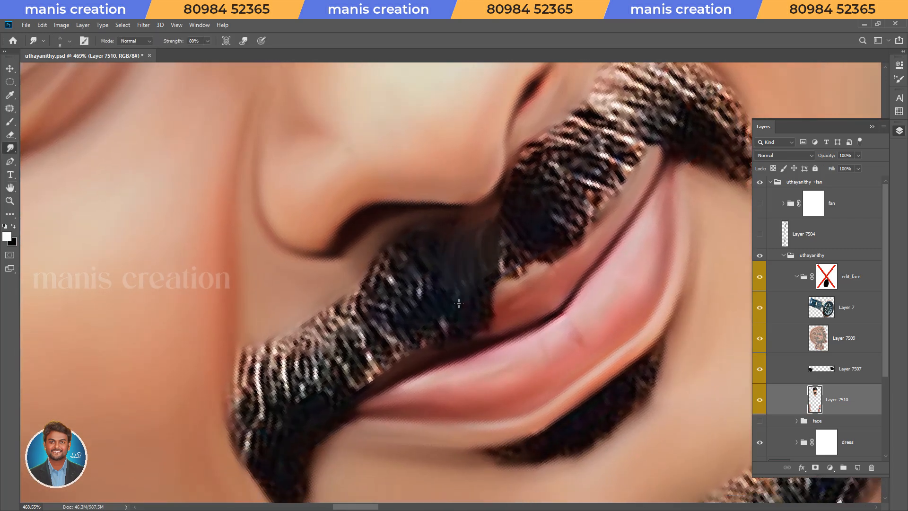
{"action": "mouse_move", "coordinate": [431, 242]}
{"action": "left_mouse_down"}
{"action": "mouse_move", "coordinate": [438, 226]}
{"action": "mouse_move", "coordinate": [424, 227]}
{"action": "mouse_move", "coordinate": [393, 312]}
{"action": "mouse_move", "coordinate": [400, 243]}
{"action": "mouse_move", "coordinate": [376, 331]}
{"action": "mouse_move", "coordinate": [372, 265]}
{"action": "mouse_move", "coordinate": [340, 353]}
{"action": "mouse_move", "coordinate": [377, 257]}
{"action": "mouse_move", "coordinate": [400, 269]}
{"action": "mouse_move", "coordinate": [409, 203]}
{"action": "left_mouse_up"}
- Smudge the first half of the moustache, from under the nose to its outer end, into smooth curved hair strokes
{"action": "mouse_move", "coordinate": [416, 240]}
{"action": "left_mouse_down"}
{"action": "mouse_move", "coordinate": [415, 204]}
{"action": "mouse_move", "coordinate": [384, 312]}
{"action": "mouse_move", "coordinate": [374, 246]}
{"action": "mouse_move", "coordinate": [362, 303]}
{"action": "mouse_move", "coordinate": [348, 259]}
{"action": "mouse_move", "coordinate": [331, 345]}
{"action": "mouse_move", "coordinate": [322, 265]}
{"action": "mouse_move", "coordinate": [313, 374]}
{"action": "mouse_move", "coordinate": [300, 335]}
{"action": "mouse_move", "coordinate": [312, 272]}
{"action": "left_mouse_up"}
{"action": "key", "text": "r"}
{"action": "mouse_move", "coordinate": [310, 374]}
{"action": "left_mouse_down"}
{"action": "mouse_move", "coordinate": [345, 381]}
{"action": "mouse_move", "coordinate": [342, 283]}
{"action": "mouse_move", "coordinate": [304, 327]}
{"action": "mouse_move", "coordinate": [328, 387]}
{"action": "left_mouse_up"}
{"action": "left_click_drag", "start_coordinate": [389, 243], "coordinate": [380, 249]}
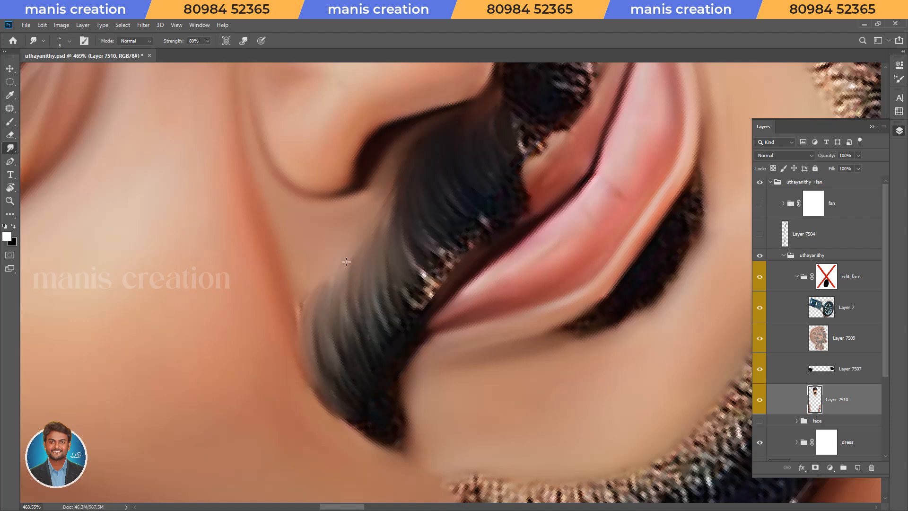
{"action": "key", "text": "space"}
{"action": "mouse_move", "coordinate": [547, 197]}
{"action": "left_mouse_down"}
{"action": "mouse_move", "coordinate": [579, 241]}
{"action": "mouse_move", "coordinate": [415, 199]}
{"action": "left_mouse_up"}
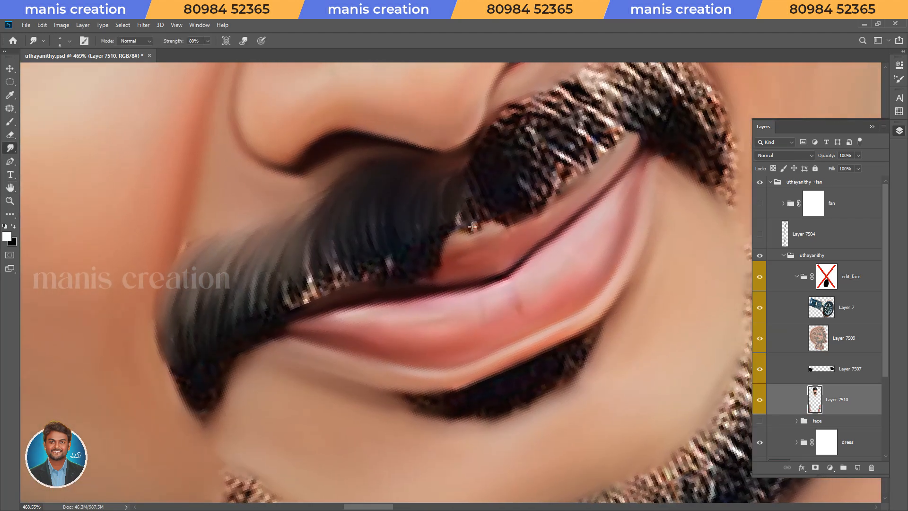
- Smudge the rough outer tip of the moustache's first half into a smooth taper beside the mouth corner
{"action": "key", "text": "r"}
{"action": "mouse_move", "coordinate": [374, 234]}
{"action": "left_mouse_down"}
{"action": "mouse_move", "coordinate": [379, 296]}
{"action": "mouse_move", "coordinate": [402, 228]}
{"action": "mouse_move", "coordinate": [442, 234]}
{"action": "left_mouse_up"}
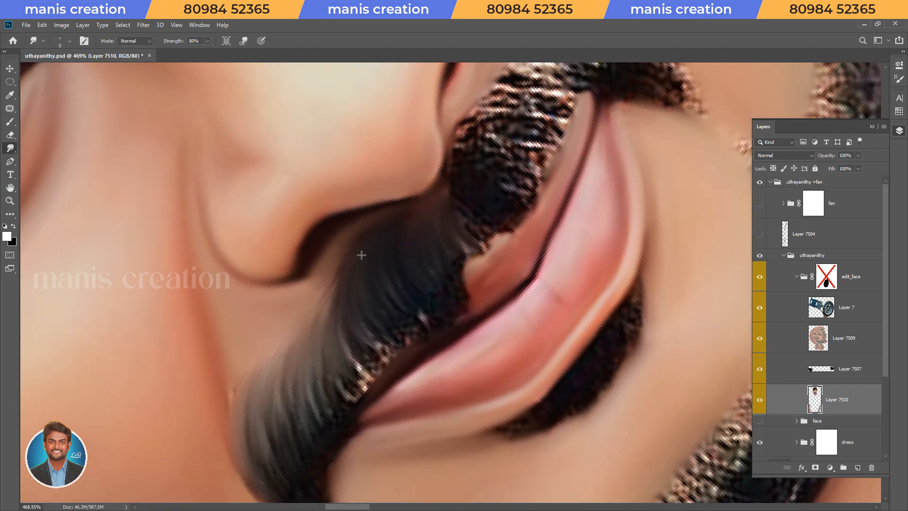
{"action": "key", "text": "r"}
{"action": "left_click_drag", "start_coordinate": [487, 339], "coordinate": [514, 223]}
{"action": "key", "text": "h"}
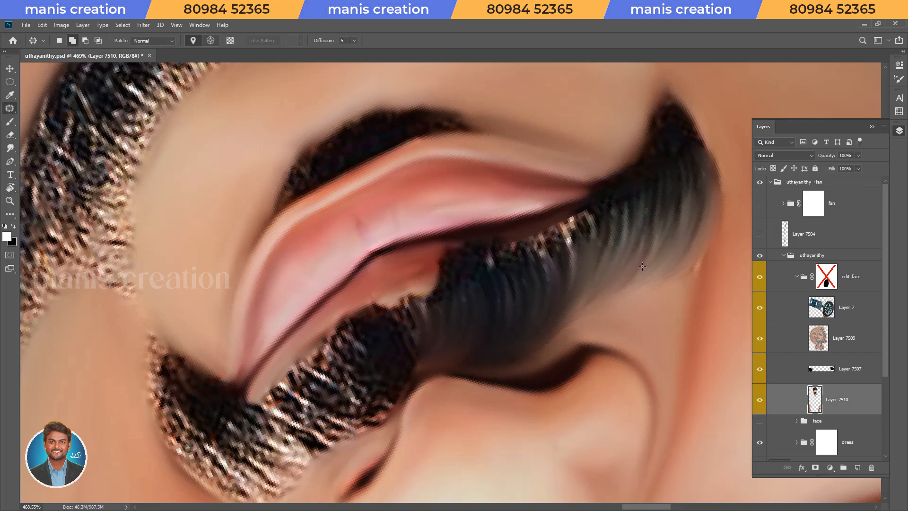
{"action": "left_click_drag", "start_coordinate": [622, 254], "coordinate": [416, 411]}
{"action": "scroll", "coordinate": [426, 378], "scroll_direction": "up", "scroll_amount": 2}
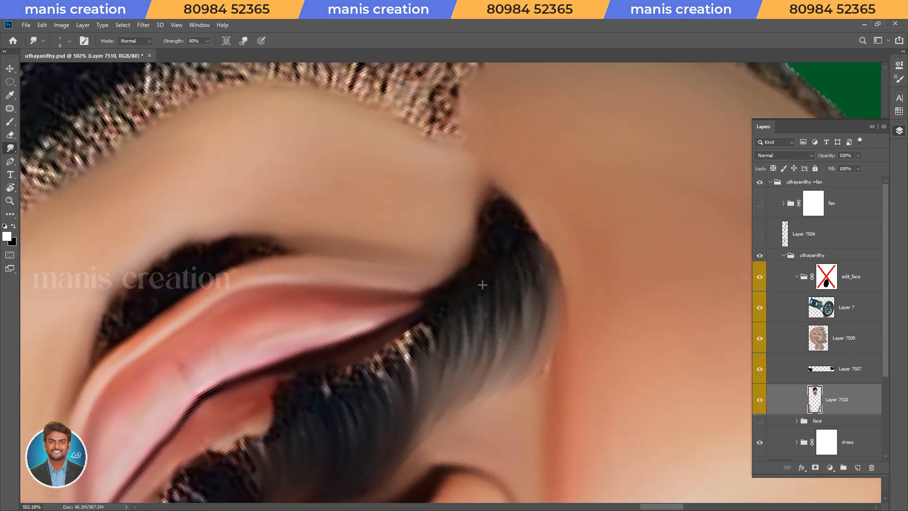
{"action": "mouse_move", "coordinate": [478, 304]}
{"action": "left_mouse_down"}
{"action": "mouse_move", "coordinate": [463, 331]}
{"action": "mouse_move", "coordinate": [433, 331]}
{"action": "mouse_move", "coordinate": [429, 388]}
{"action": "left_mouse_up"}
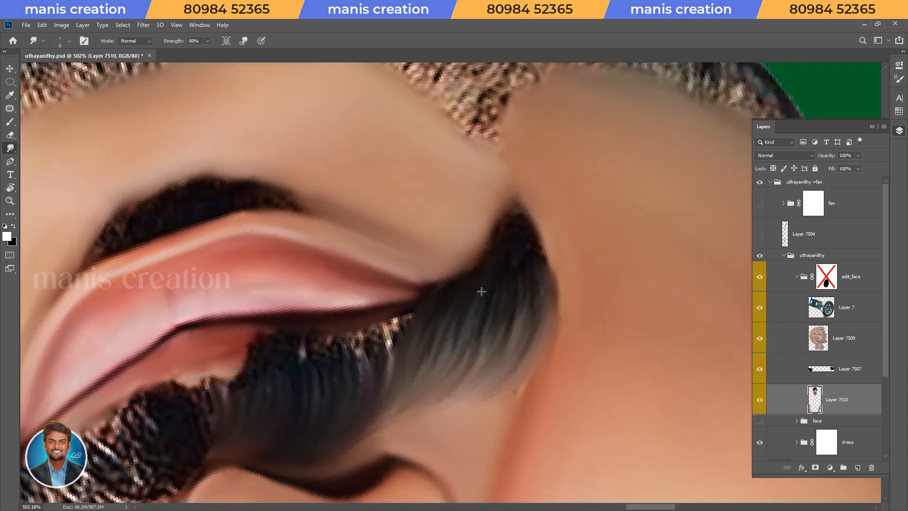
{"action": "mouse_move", "coordinate": [488, 297]}
{"action": "left_mouse_down"}
{"action": "mouse_move", "coordinate": [511, 283]}
{"action": "mouse_move", "coordinate": [557, 217]}
{"action": "mouse_move", "coordinate": [404, 267]}
{"action": "left_mouse_up"}
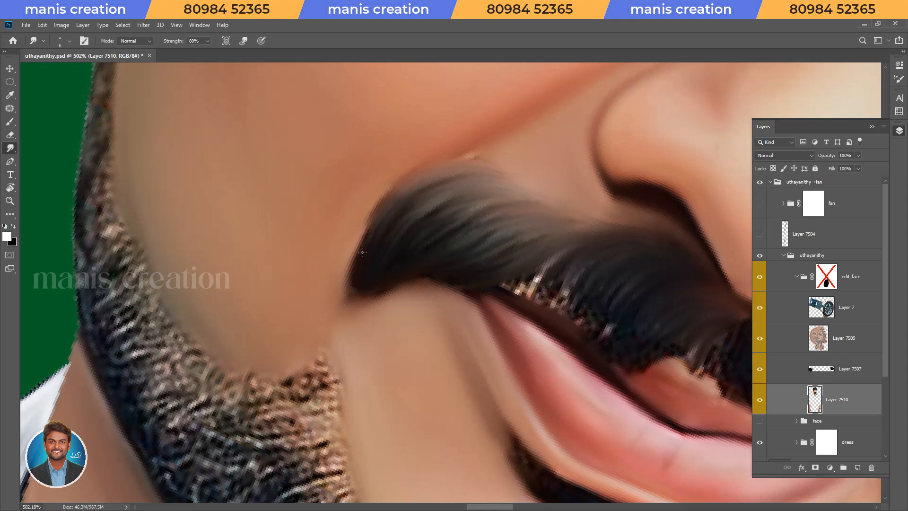
{"action": "key", "text": "r"}
{"action": "left_click_drag", "start_coordinate": [380, 261], "coordinate": [384, 319]}
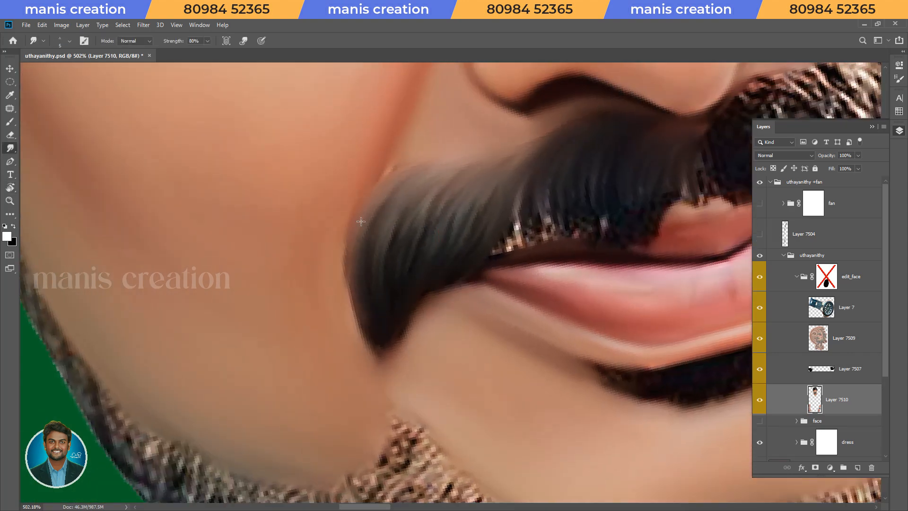
- Blend the pixelated lower edge of the moustache's first half into fine strands along the upper lip
{"action": "key", "text": "r"}
{"action": "left_click_drag", "start_coordinate": [609, 223], "coordinate": [563, 344]}
{"action": "key", "text": "r"}
{"action": "mouse_move", "coordinate": [647, 330]}
{"action": "left_mouse_down"}
{"action": "mouse_move", "coordinate": [414, 350]}
{"action": "mouse_move", "coordinate": [407, 432]}
{"action": "mouse_move", "coordinate": [402, 412]}
{"action": "mouse_move", "coordinate": [438, 354]}
{"action": "mouse_move", "coordinate": [451, 299]}
{"action": "mouse_move", "coordinate": [464, 355]}
{"action": "mouse_move", "coordinate": [452, 284]}
{"action": "mouse_move", "coordinate": [476, 282]}
{"action": "mouse_move", "coordinate": [474, 245]}
{"action": "mouse_move", "coordinate": [469, 330]}
{"action": "left_mouse_up"}
{"action": "key", "text": "z"}
{"action": "key", "text": "space"}
{"action": "mouse_move", "coordinate": [395, 343]}
{"action": "left_mouse_down"}
{"action": "mouse_move", "coordinate": [390, 395]}
{"action": "mouse_move", "coordinate": [494, 428]}
{"action": "mouse_move", "coordinate": [592, 295]}
{"action": "left_mouse_up"}
{"action": "key", "text": "r"}
{"action": "key", "text": "space"}
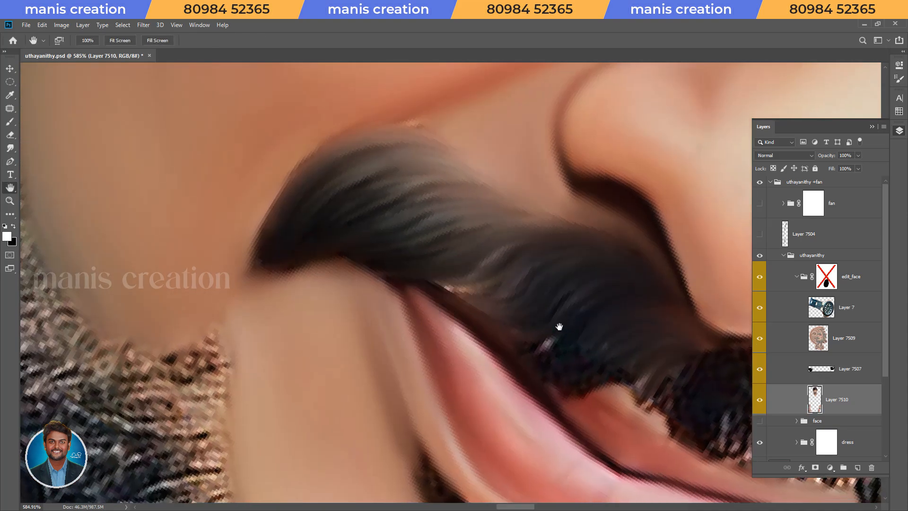
- Smooth the rough lower edge of the moustache near the lip's centre with the Smudge brush and save the document
{"action": "left_click_drag", "start_coordinate": [573, 345], "coordinate": [449, 260]}
{"action": "key", "text": "r"}
{"action": "left_click_drag", "start_coordinate": [405, 349], "coordinate": [428, 358]}
{"action": "left_click_drag", "start_coordinate": [492, 276], "coordinate": [483, 297]}
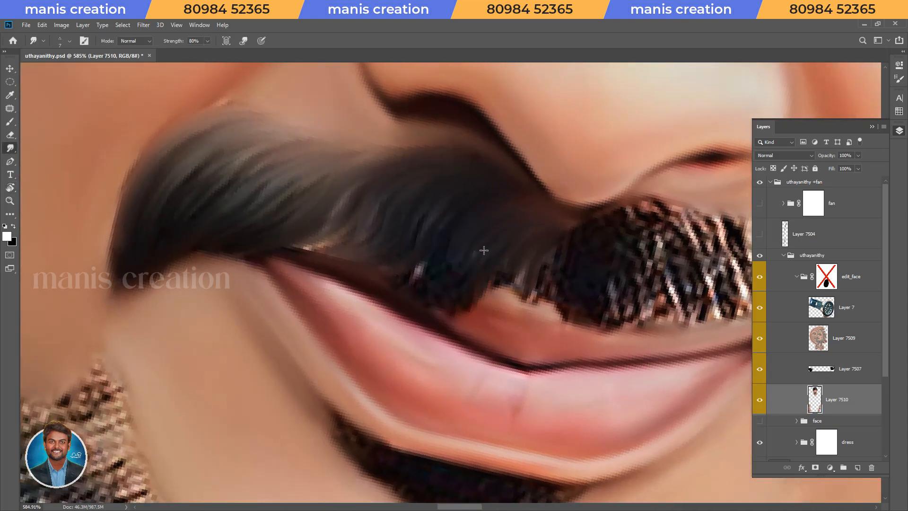
{"action": "left_click_drag", "start_coordinate": [434, 258], "coordinate": [422, 280]}
{"action": "left_click_drag", "start_coordinate": [512, 267], "coordinate": [490, 284]}
{"action": "key", "text": "Escape"}
{"action": "left_click_drag", "start_coordinate": [461, 213], "coordinate": [415, 249]}
{"action": "key", "text": "ctrl+s"}
- Refine the moustache strands meeting the lip near the mouth corner with a smaller Smudge brush
{"action": "left_click_drag", "start_coordinate": [394, 212], "coordinate": [409, 215]}
{"action": "key", "text": "r"}
{"action": "mouse_move", "coordinate": [357, 271]}
{"action": "left_mouse_down"}
{"action": "mouse_move", "coordinate": [368, 327]}
{"action": "mouse_move", "coordinate": [384, 349]}
{"action": "left_mouse_up"}
{"action": "mouse_move", "coordinate": [337, 288]}
{"action": "left_mouse_down"}
{"action": "mouse_move", "coordinate": [359, 310]}
{"action": "mouse_move", "coordinate": [339, 305]}
{"action": "left_mouse_up"}
{"action": "key", "text": "["}
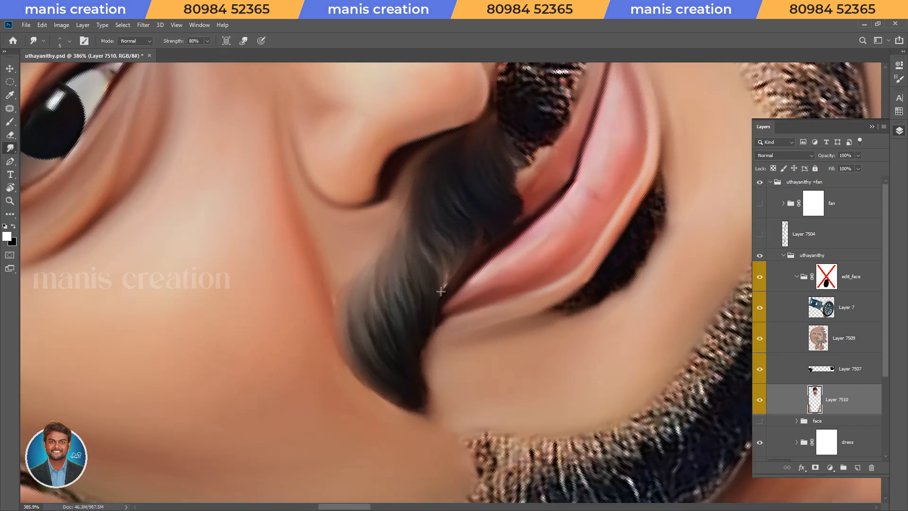
- Select the top-level portrait group and flip it horizontally
{"action": "left_click", "coordinate": [437, 106], "text": "ctrl"}
{"action": "key", "text": "ctrl+h"}
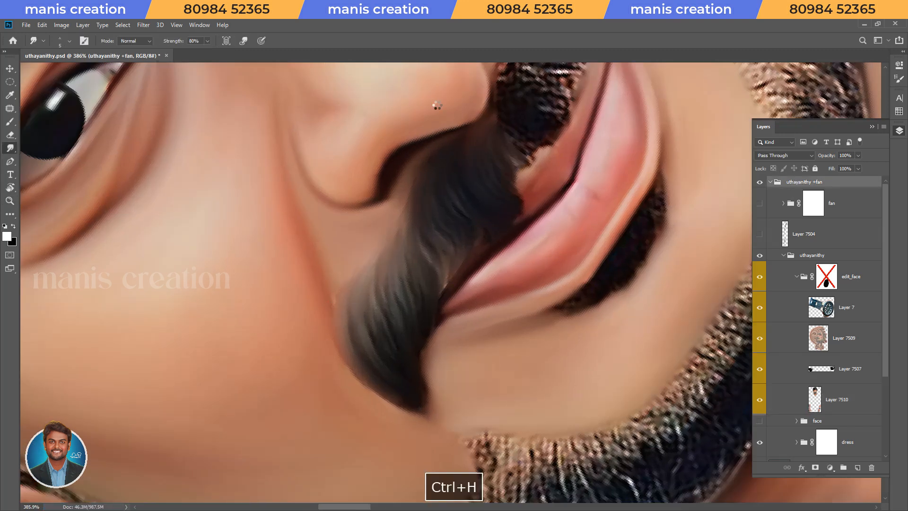
{"action": "scroll", "coordinate": [424, 226], "scroll_direction": "down", "scroll_amount": 15}
{"action": "key", "text": "z"}
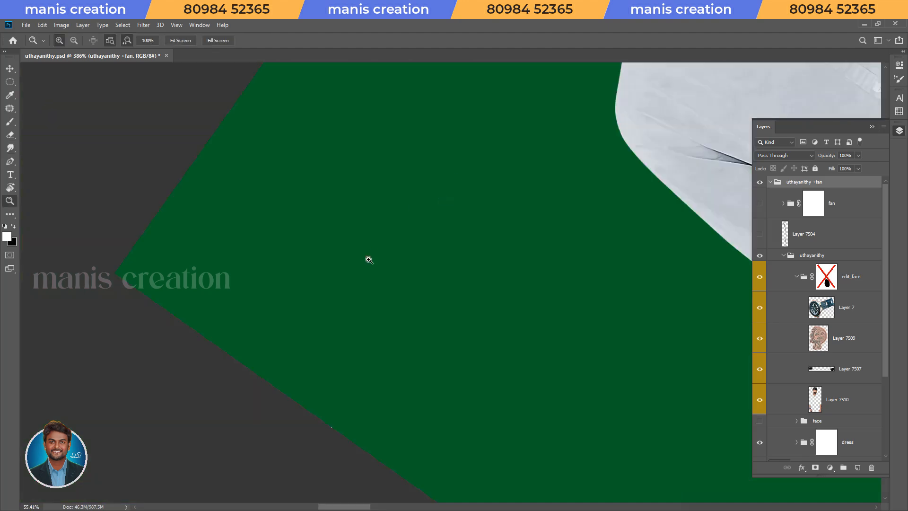
{"action": "scroll", "coordinate": [638, 248], "scroll_direction": "up", "scroll_amount": 15}
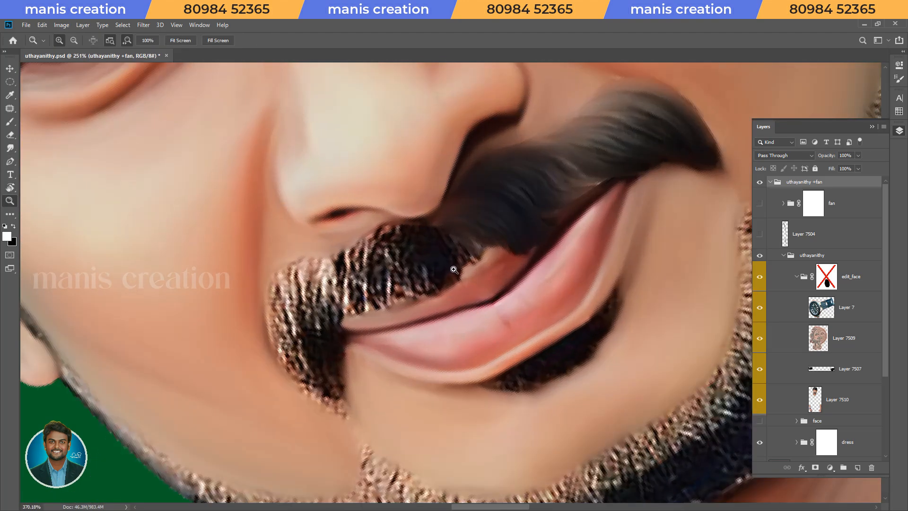
{"action": "scroll", "coordinate": [453, 269], "scroll_direction": "up", "scroll_amount": 1}
- Reselect Layer 7510 and smudge the second half of the moustache outward from under the nose into curved strands
{"action": "left_click", "coordinate": [440, 277], "text": "ctrl"}
{"action": "key", "text": "r"}
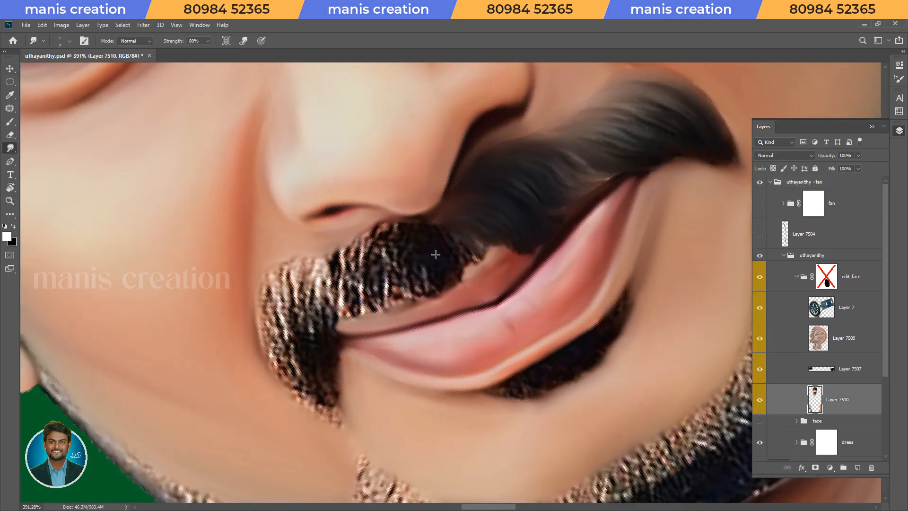
{"action": "mouse_move", "coordinate": [440, 223]}
{"action": "left_mouse_down"}
{"action": "mouse_move", "coordinate": [417, 276]}
{"action": "mouse_move", "coordinate": [391, 253]}
{"action": "mouse_move", "coordinate": [378, 288]}
{"action": "mouse_move", "coordinate": [371, 237]}
{"action": "mouse_move", "coordinate": [360, 297]}
{"action": "mouse_move", "coordinate": [338, 279]}
{"action": "mouse_move", "coordinate": [345, 327]}
{"action": "left_mouse_up"}
{"action": "key", "text": "r"}
{"action": "left_click_drag", "start_coordinate": [344, 268], "coordinate": [334, 334]}
{"action": "key", "text": "r"}
{"action": "mouse_move", "coordinate": [331, 284]}
{"action": "left_mouse_down"}
{"action": "mouse_move", "coordinate": [311, 363]}
{"action": "mouse_move", "coordinate": [322, 379]}
{"action": "left_mouse_up"}
- Soften the upper edge and outer curve of the moustache's second half into smooth hairs blending with the cheek
{"action": "key", "text": "space"}
{"action": "left_click_drag", "start_coordinate": [338, 357], "coordinate": [390, 320]}
{"action": "left_click_drag", "start_coordinate": [381, 258], "coordinate": [362, 355]}
{"action": "mouse_move", "coordinate": [358, 274]}
{"action": "left_mouse_down"}
{"action": "mouse_move", "coordinate": [350, 360]}
{"action": "mouse_move", "coordinate": [342, 353]}
{"action": "left_mouse_up"}
{"action": "mouse_move", "coordinate": [337, 288]}
{"action": "left_mouse_down"}
{"action": "mouse_move", "coordinate": [348, 374]}
{"action": "mouse_move", "coordinate": [325, 339]}
{"action": "mouse_move", "coordinate": [360, 260]}
{"action": "left_mouse_up"}
{"action": "key", "text": "r"}
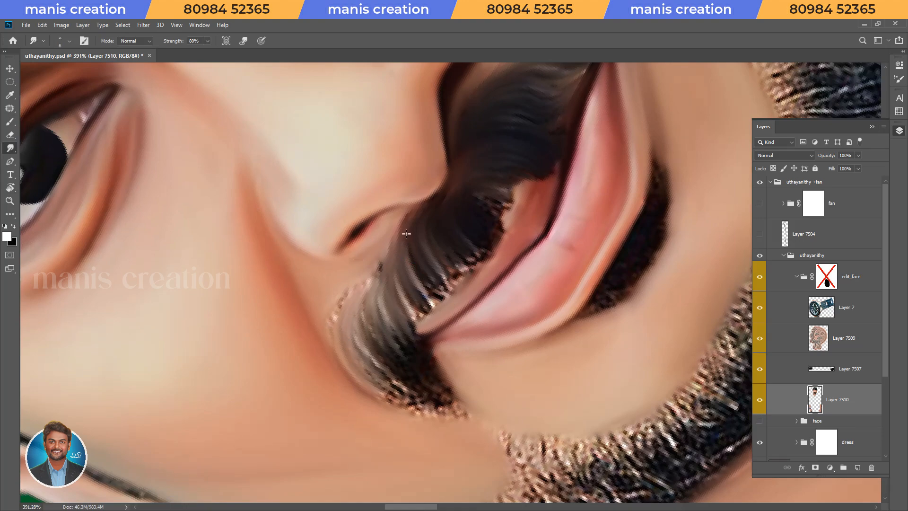
{"action": "mouse_move", "coordinate": [378, 296]}
{"action": "left_mouse_down"}
{"action": "mouse_move", "coordinate": [362, 337]}
{"action": "mouse_move", "coordinate": [372, 370]}
{"action": "mouse_move", "coordinate": [365, 278]}
{"action": "mouse_move", "coordinate": [336, 333]}
{"action": "mouse_move", "coordinate": [347, 298]}
{"action": "left_mouse_up"}
{"action": "left_click_drag", "start_coordinate": [368, 379], "coordinate": [374, 272]}
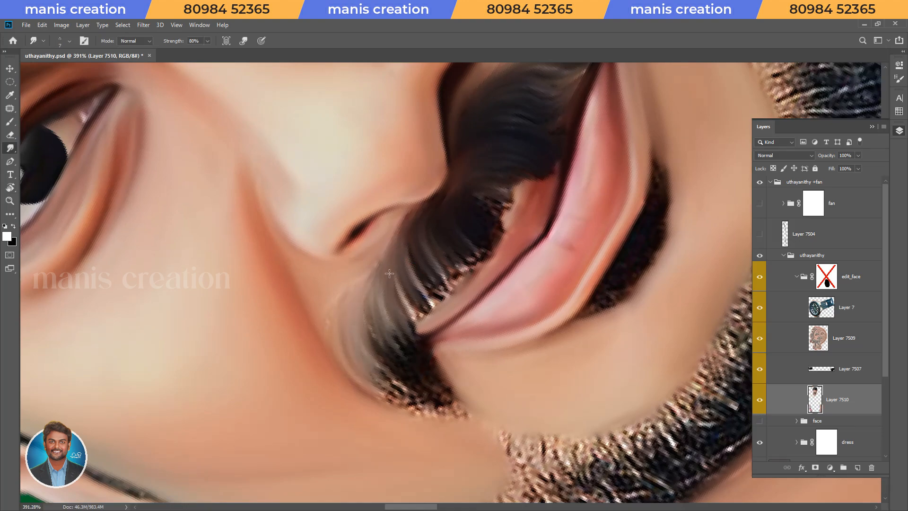
- Smudge the rough outer tip of the moustache's second half into long strands tapering to a point
{"action": "key", "text": "r"}
{"action": "mouse_move", "coordinate": [529, 246]}
{"action": "left_mouse_down"}
{"action": "mouse_move", "coordinate": [527, 326]}
{"action": "mouse_move", "coordinate": [567, 316]}
{"action": "mouse_move", "coordinate": [473, 277]}
{"action": "mouse_move", "coordinate": [454, 257]}
{"action": "mouse_move", "coordinate": [460, 135]}
{"action": "mouse_move", "coordinate": [438, 320]}
{"action": "mouse_move", "coordinate": [411, 399]}
{"action": "mouse_move", "coordinate": [388, 326]}
{"action": "mouse_move", "coordinate": [469, 235]}
{"action": "mouse_move", "coordinate": [410, 268]}
{"action": "mouse_move", "coordinate": [400, 237]}
{"action": "mouse_move", "coordinate": [407, 142]}
{"action": "left_mouse_up"}
{"action": "key", "text": "r"}
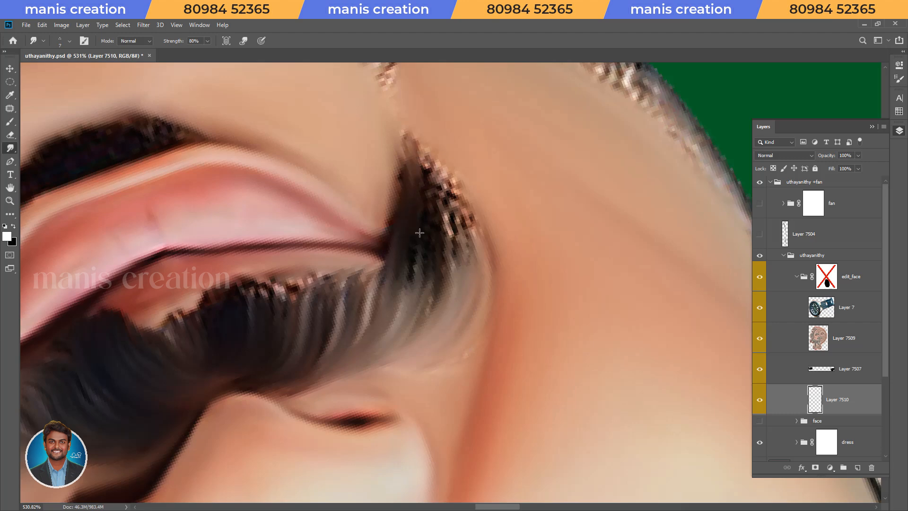
{"action": "mouse_move", "coordinate": [409, 287]}
{"action": "left_mouse_down"}
{"action": "mouse_move", "coordinate": [425, 174]}
{"action": "mouse_move", "coordinate": [449, 271]}
{"action": "mouse_move", "coordinate": [437, 168]}
{"action": "mouse_move", "coordinate": [460, 271]}
{"action": "left_mouse_up"}
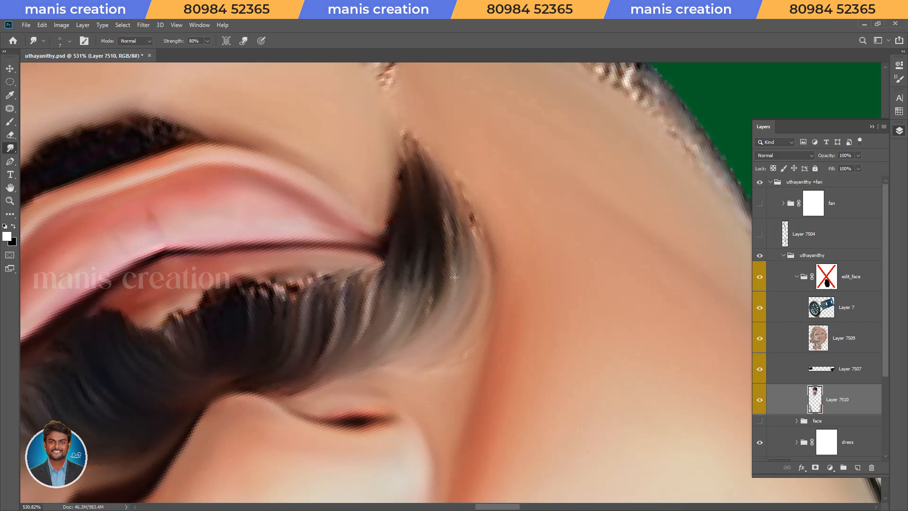
{"action": "left_click_drag", "start_coordinate": [446, 235], "coordinate": [473, 247]}
{"action": "mouse_move", "coordinate": [405, 194]}
{"action": "left_mouse_down"}
{"action": "mouse_move", "coordinate": [406, 139]}
{"action": "mouse_move", "coordinate": [412, 179]}
{"action": "left_mouse_up"}
- Smooth the lower edge of the moustache's second half along the upper lip into clean hair strokes
{"action": "key", "text": "r"}
{"action": "mouse_move", "coordinate": [341, 320]}
{"action": "left_mouse_down"}
{"action": "mouse_move", "coordinate": [377, 360]}
{"action": "mouse_move", "coordinate": [368, 246]}
{"action": "left_mouse_up"}
{"action": "mouse_move", "coordinate": [394, 278]}
{"action": "left_mouse_down"}
{"action": "mouse_move", "coordinate": [391, 242]}
{"action": "mouse_move", "coordinate": [408, 288]}
{"action": "mouse_move", "coordinate": [407, 265]}
{"action": "mouse_move", "coordinate": [427, 216]}
{"action": "mouse_move", "coordinate": [418, 250]}
{"action": "mouse_move", "coordinate": [438, 282]}
{"action": "mouse_move", "coordinate": [431, 215]}
{"action": "mouse_move", "coordinate": [379, 290]}
{"action": "mouse_move", "coordinate": [385, 296]}
{"action": "mouse_move", "coordinate": [373, 263]}
{"action": "mouse_move", "coordinate": [360, 303]}
{"action": "mouse_move", "coordinate": [365, 329]}
{"action": "mouse_move", "coordinate": [386, 243]}
{"action": "left_mouse_up"}
{"action": "mouse_move", "coordinate": [448, 222]}
{"action": "left_mouse_down"}
{"action": "mouse_move", "coordinate": [452, 260]}
{"action": "mouse_move", "coordinate": [404, 245]}
{"action": "mouse_move", "coordinate": [405, 304]}
{"action": "mouse_move", "coordinate": [397, 284]}
{"action": "left_mouse_up"}
{"action": "key", "text": "Escape"}
{"action": "mouse_move", "coordinate": [432, 236]}
{"action": "left_mouse_down", "text": "ctrl"}
{"action": "mouse_move", "coordinate": [383, 283]}
{"action": "mouse_move", "coordinate": [390, 314]}
{"action": "mouse_move", "coordinate": [425, 302]}
{"action": "left_mouse_up", "text": "ctrl"}
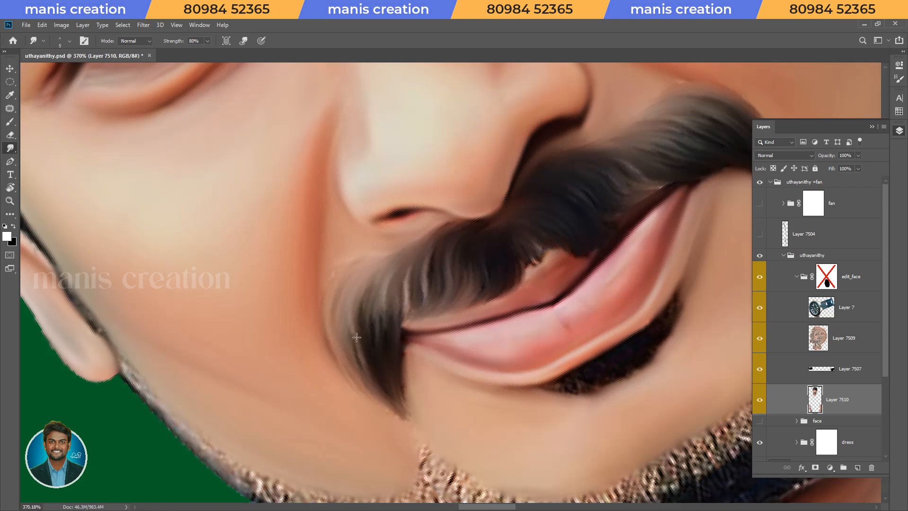
- Refine the outer curve and drooping tip of the moustache's second half at 80% strength and save the document
{"action": "key", "text": "r"}
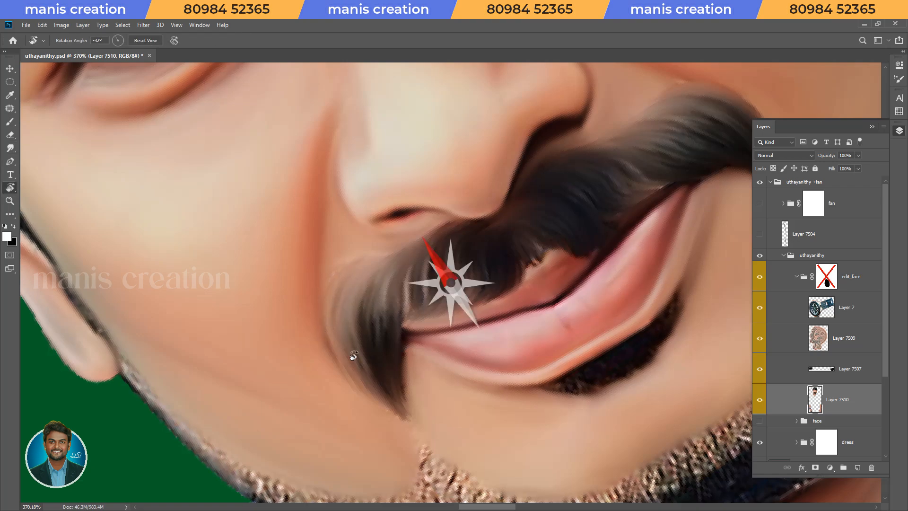
{"action": "left_click_drag", "start_coordinate": [331, 340], "coordinate": [382, 318]}
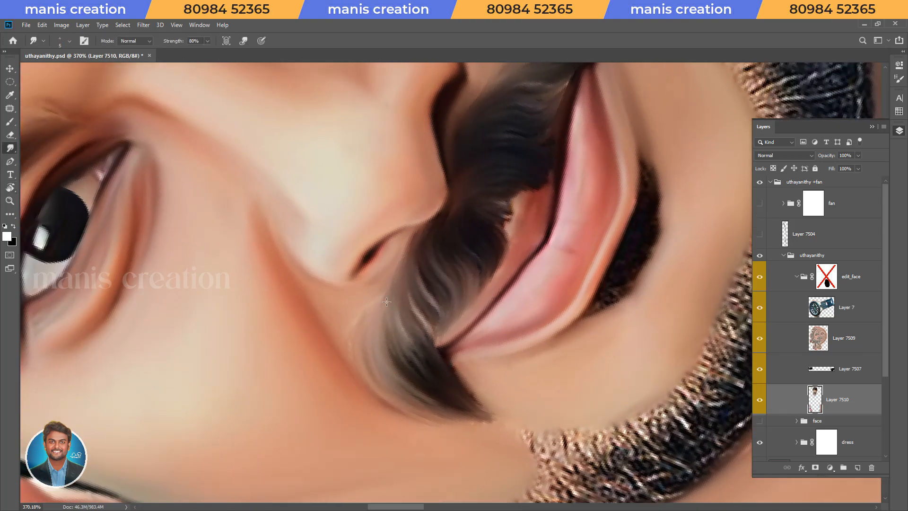
{"action": "key", "text": "r"}
{"action": "left_click_drag", "start_coordinate": [400, 368], "coordinate": [358, 344]}
{"action": "left_click_drag", "start_coordinate": [377, 377], "coordinate": [371, 406]}
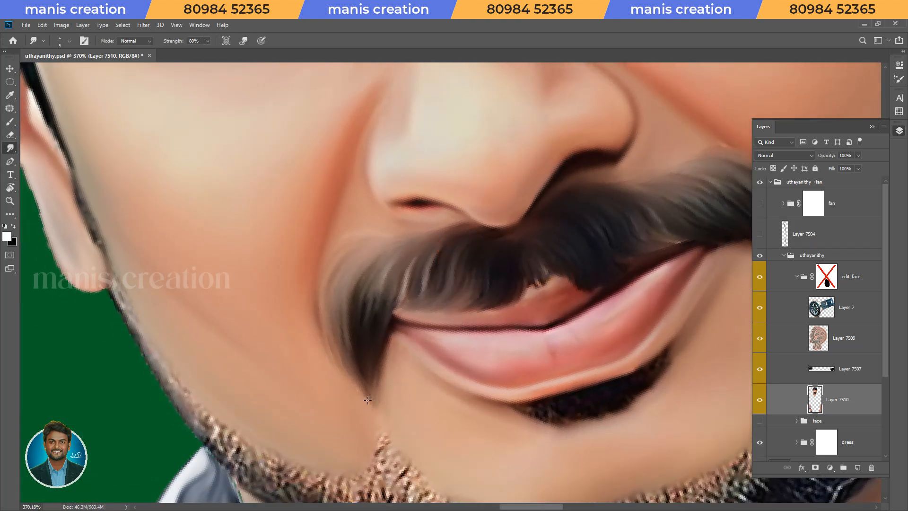
{"action": "scroll", "coordinate": [347, 347], "scroll_direction": "down", "scroll_amount": 5}
{"action": "key", "text": "ctrl+s"}
- Switch to a textured Smudge brush for the beard, duplicate Layer 7510 and hide the original layer
{"action": "left_click_drag", "start_coordinate": [523, 361], "coordinate": [450, 323]}
{"action": "left_click_drag", "start_coordinate": [454, 487], "coordinate": [497, 487]}
{"action": "key", "text": "r"}
{"action": "left_click_drag", "start_coordinate": [497, 487], "coordinate": [373, 406]}
{"action": "left_click_drag", "start_coordinate": [360, 370], "coordinate": [487, 400]}
{"action": "left_click_drag", "start_coordinate": [448, 439], "coordinate": [418, 436]}
{"action": "key", "text": "r"}
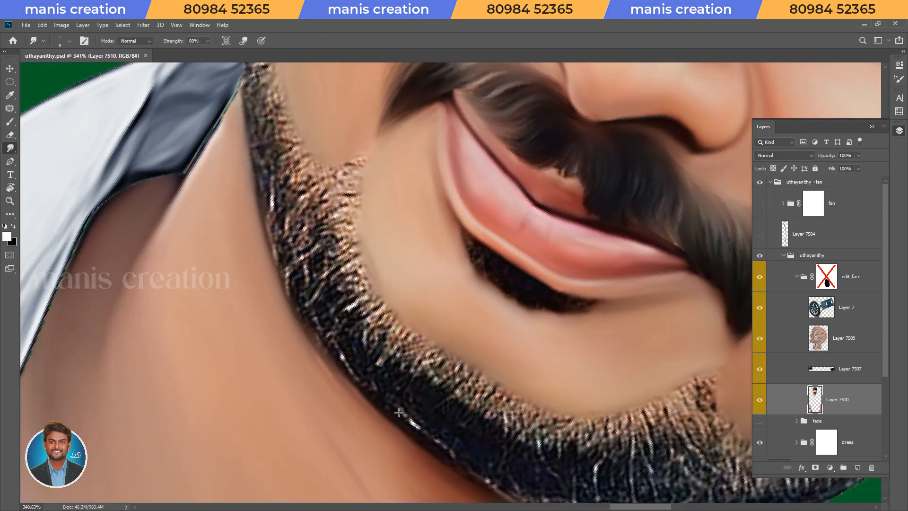
{"action": "key", "text": "."}
{"action": "key", "text": "."}
{"action": "key", "text": "ctrl+j"}
{"action": "left_click", "coordinate": [760, 431]}
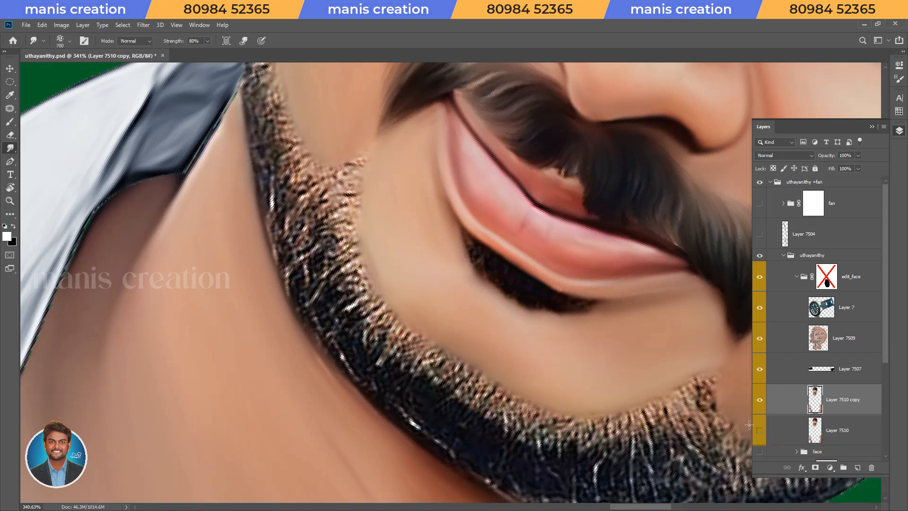
- Reduce the Smudge brush to size 9 and smudge the dark lower beard along the jaw into wavy hair strokes
{"action": "key", "text": "["}
{"action": "key", "text": "["}
{"action": "key", "text": "["}
{"action": "key", "text": "["}
{"action": "key", "text": "["}
{"action": "key", "text": "["}
{"action": "key", "text": "["}
{"action": "key", "text": "["}
{"action": "key", "text": "["}
{"action": "key", "text": "["}
{"action": "key", "text": "["}
{"action": "key", "text": "["}
{"action": "key", "text": "["}
{"action": "key", "text": "["}
{"action": "key", "text": "["}
{"action": "key", "text": "["}
{"action": "key", "text": "["}
{"action": "key", "text": "["}
{"action": "key", "text": "["}
{"action": "key", "text": "["}
{"action": "key", "text": "7"}
{"action": "left_click_drag", "start_coordinate": [407, 423], "coordinate": [402, 426]}
{"action": "mouse_move", "coordinate": [359, 364]}
{"action": "left_mouse_down"}
{"action": "mouse_move", "coordinate": [356, 379]}
{"action": "mouse_move", "coordinate": [348, 374]}
{"action": "left_mouse_up"}
{"action": "mouse_move", "coordinate": [346, 342]}
{"action": "left_mouse_down"}
{"action": "mouse_move", "coordinate": [339, 368]}
{"action": "mouse_move", "coordinate": [333, 357]}
{"action": "left_mouse_up"}
{"action": "left_click_drag", "start_coordinate": [337, 322], "coordinate": [331, 341]}
{"action": "left_click_drag", "start_coordinate": [324, 303], "coordinate": [317, 327]}
{"action": "mouse_move", "coordinate": [312, 286]}
{"action": "left_mouse_down"}
{"action": "mouse_move", "coordinate": [303, 312]}
{"action": "mouse_move", "coordinate": [292, 270]}
{"action": "mouse_move", "coordinate": [289, 283]}
{"action": "left_mouse_up"}
{"action": "left_click_drag", "start_coordinate": [294, 246], "coordinate": [283, 268]}
{"action": "mouse_move", "coordinate": [288, 227]}
{"action": "left_mouse_down"}
{"action": "mouse_move", "coordinate": [279, 239]}
{"action": "mouse_move", "coordinate": [297, 289]}
{"action": "left_mouse_up"}
- Smudge the beard's upper peak beneath the moustache tip into wavy hairs at 60% strength
{"action": "key", "text": "r"}
{"action": "key", "text": "space"}
{"action": "mouse_move", "coordinate": [291, 324]}
{"action": "left_mouse_down"}
{"action": "mouse_move", "coordinate": [347, 381]}
{"action": "mouse_move", "coordinate": [356, 379]}
{"action": "left_mouse_up"}
{"action": "key", "text": "ctrl+space"}
{"action": "mouse_move", "coordinate": [334, 319]}
{"action": "left_mouse_down"}
{"action": "mouse_move", "coordinate": [321, 334]}
{"action": "mouse_move", "coordinate": [310, 323]}
{"action": "mouse_move", "coordinate": [363, 344]}
{"action": "mouse_move", "coordinate": [420, 400]}
{"action": "mouse_move", "coordinate": [411, 431]}
{"action": "left_mouse_up"}
{"action": "key", "text": "r"}
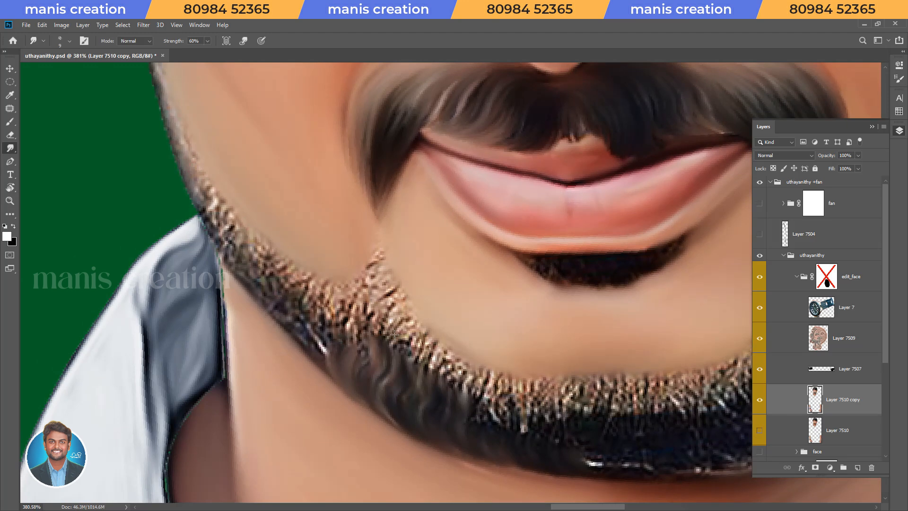
{"action": "mouse_move", "coordinate": [407, 356]}
{"action": "left_mouse_down"}
{"action": "mouse_move", "coordinate": [363, 308]}
{"action": "mouse_move", "coordinate": [384, 248]}
{"action": "left_mouse_up"}
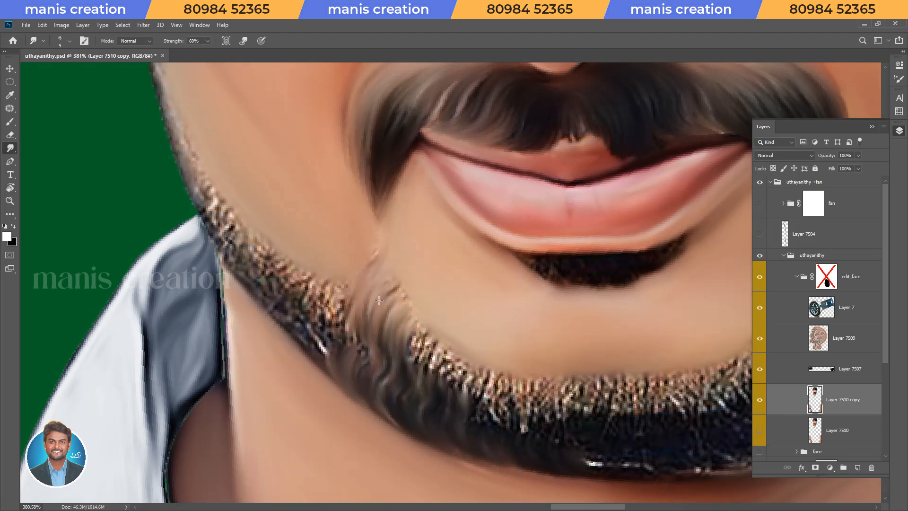
{"action": "left_click_drag", "start_coordinate": [352, 332], "coordinate": [359, 274]}
- Pull the beard's speckled upper edge into wavy strands from the peak towards the middle of the chin
{"action": "mouse_move", "coordinate": [502, 409]}
{"action": "left_mouse_down"}
{"action": "mouse_move", "coordinate": [431, 340]}
{"action": "mouse_move", "coordinate": [417, 339]}
{"action": "mouse_move", "coordinate": [431, 331]}
{"action": "mouse_move", "coordinate": [419, 341]}
{"action": "mouse_move", "coordinate": [407, 331]}
{"action": "mouse_move", "coordinate": [393, 353]}
{"action": "mouse_move", "coordinate": [381, 331]}
{"action": "mouse_move", "coordinate": [366, 343]}
{"action": "mouse_move", "coordinate": [351, 331]}
{"action": "left_mouse_up"}
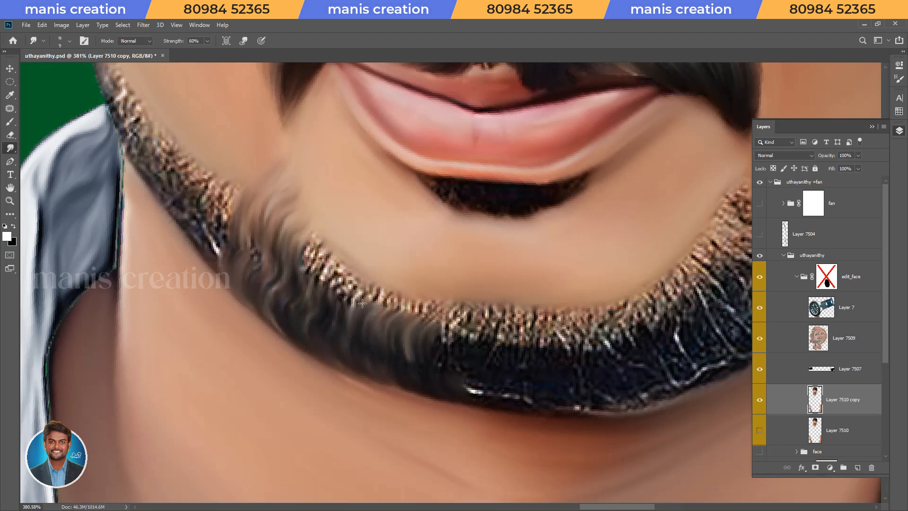
{"action": "mouse_move", "coordinate": [458, 314]}
{"action": "left_mouse_down"}
{"action": "mouse_move", "coordinate": [439, 321]}
{"action": "mouse_move", "coordinate": [408, 308]}
{"action": "mouse_move", "coordinate": [400, 281]}
{"action": "mouse_move", "coordinate": [361, 293]}
{"action": "mouse_move", "coordinate": [315, 255]}
{"action": "left_mouse_up"}
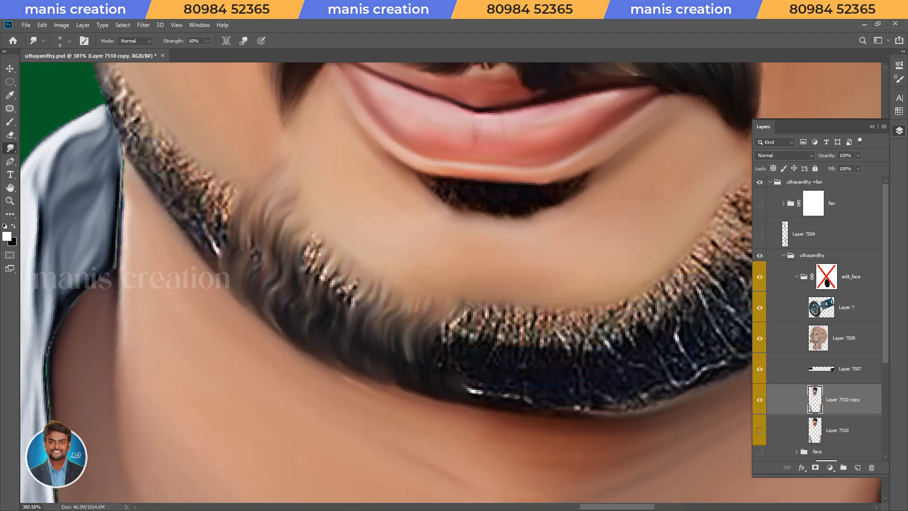
{"action": "mouse_move", "coordinate": [331, 297]}
{"action": "left_mouse_down"}
{"action": "mouse_move", "coordinate": [305, 246]}
{"action": "mouse_move", "coordinate": [313, 233]}
{"action": "mouse_move", "coordinate": [349, 303]}
{"action": "mouse_move", "coordinate": [351, 283]}
{"action": "mouse_move", "coordinate": [339, 303]}
{"action": "mouse_move", "coordinate": [323, 284]}
{"action": "mouse_move", "coordinate": [327, 272]}
{"action": "left_mouse_up"}
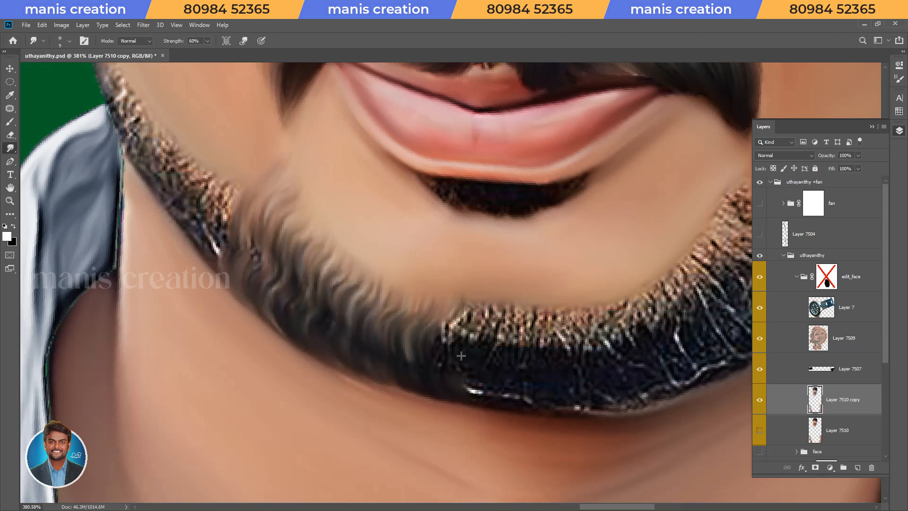
{"action": "left_click_drag", "start_coordinate": [470, 303], "coordinate": [443, 340]}
{"action": "mouse_move", "coordinate": [463, 371]}
{"action": "left_mouse_down"}
{"action": "mouse_move", "coordinate": [460, 339]}
{"action": "mouse_move", "coordinate": [449, 354]}
{"action": "mouse_move", "coordinate": [445, 333]}
{"action": "mouse_move", "coordinate": [464, 307]}
{"action": "left_mouse_up"}
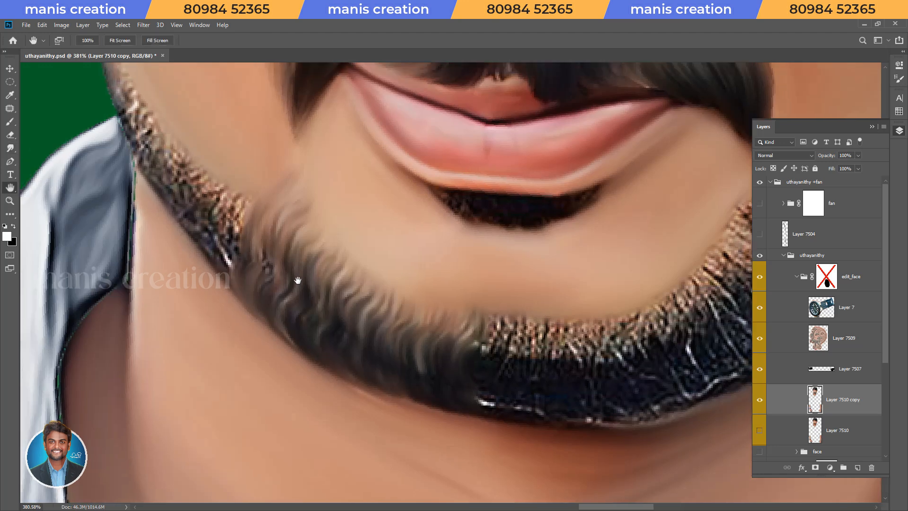
- Smudge the beard along the jawline past the shirt collar to the lower sideburn with a size 10 brush
{"action": "mouse_move", "coordinate": [298, 278]}
{"action": "left_mouse_down"}
{"action": "mouse_move", "coordinate": [406, 370]}
{"action": "mouse_move", "coordinate": [386, 372]}
{"action": "mouse_move", "coordinate": [363, 350]}
{"action": "left_mouse_up"}
{"action": "key", "text": "7"}
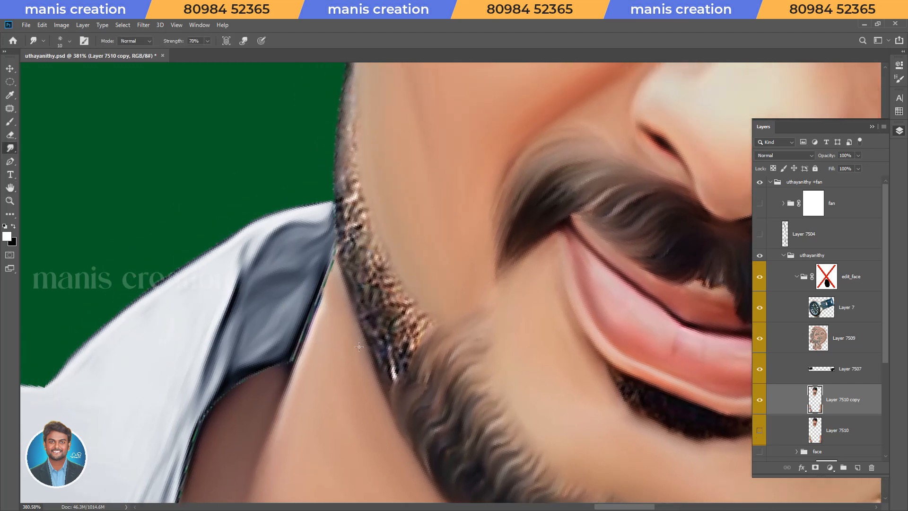
{"action": "mouse_move", "coordinate": [386, 385]}
{"action": "left_mouse_down"}
{"action": "mouse_move", "coordinate": [372, 325]}
{"action": "mouse_move", "coordinate": [397, 329]}
{"action": "mouse_move", "coordinate": [410, 350]}
{"action": "mouse_move", "coordinate": [420, 335]}
{"action": "mouse_move", "coordinate": [416, 280]}
{"action": "left_mouse_up"}
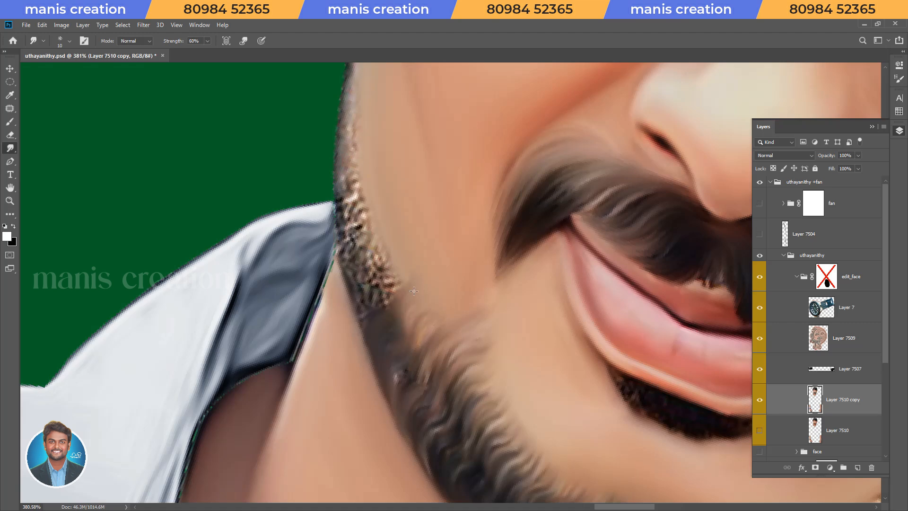
{"action": "left_click_drag", "start_coordinate": [402, 387], "coordinate": [412, 367]}
{"action": "mouse_move", "coordinate": [358, 280]}
{"action": "left_mouse_down"}
{"action": "mouse_move", "coordinate": [392, 365]}
{"action": "mouse_move", "coordinate": [379, 331]}
{"action": "mouse_move", "coordinate": [401, 310]}
{"action": "mouse_move", "coordinate": [427, 384]}
{"action": "mouse_move", "coordinate": [429, 361]}
{"action": "mouse_move", "coordinate": [406, 450]}
{"action": "left_mouse_up"}
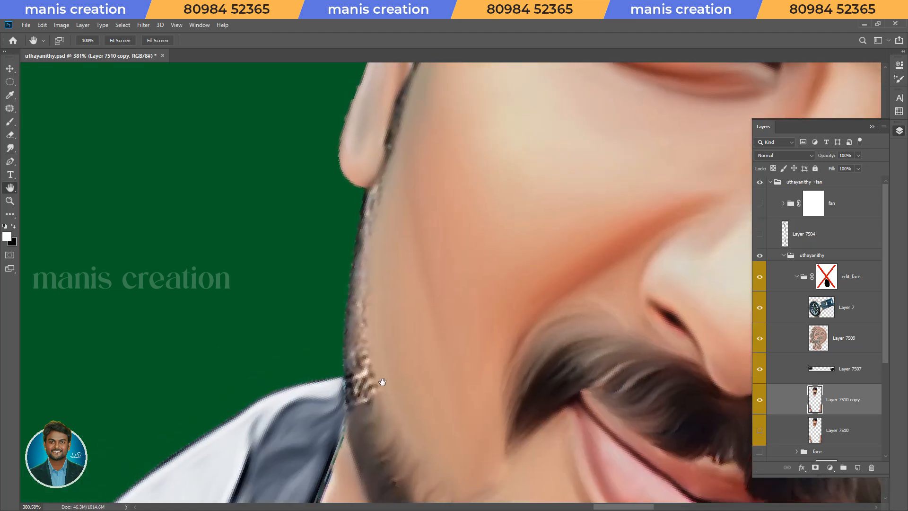
{"action": "mouse_move", "coordinate": [364, 407]}
{"action": "left_mouse_down"}
{"action": "mouse_move", "coordinate": [356, 379]}
{"action": "mouse_move", "coordinate": [351, 396]}
{"action": "mouse_move", "coordinate": [355, 348]}
{"action": "mouse_move", "coordinate": [373, 376]}
{"action": "mouse_move", "coordinate": [372, 402]}
{"action": "left_mouse_up"}
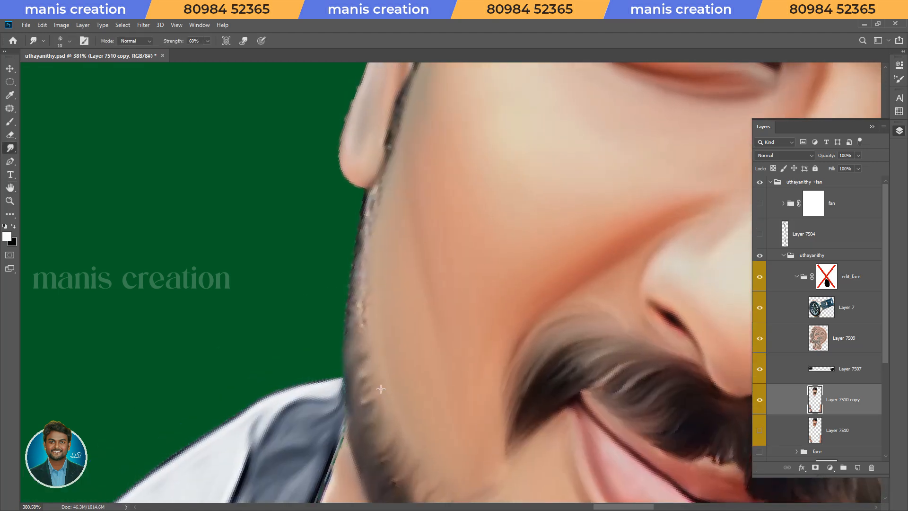
- Smudge the speckled sideburn from above the collar to the earlobe into soft hair and save the document
{"action": "left_click_drag", "start_coordinate": [349, 335], "coordinate": [356, 285]}
{"action": "mouse_move", "coordinate": [359, 244]}
{"action": "left_mouse_down"}
{"action": "mouse_move", "coordinate": [374, 194]}
{"action": "mouse_move", "coordinate": [395, 171]}
{"action": "left_mouse_up"}
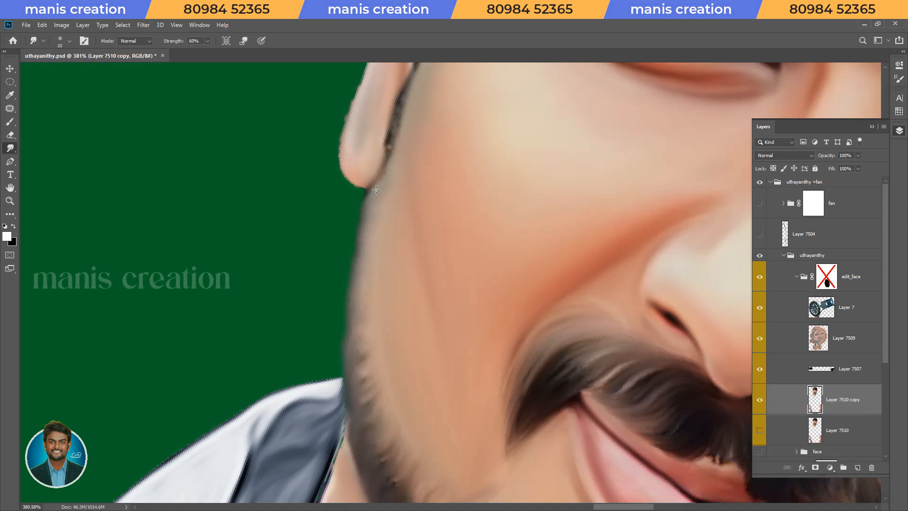
{"action": "key", "text": "Escape"}
{"action": "key", "text": "z"}
{"action": "left_click_drag", "start_coordinate": [407, 263], "coordinate": [313, 279]}
{"action": "key", "text": "ctrl+s"}
- Smudge the next stretch of speckled chin beard, from its lower edge to its upper fringe, into wavy strands
{"action": "mouse_move", "coordinate": [484, 323]}
{"action": "left_mouse_down"}
{"action": "mouse_move", "coordinate": [549, 326]}
{"action": "mouse_move", "coordinate": [513, 352]}
{"action": "left_mouse_up"}
{"action": "key", "text": "r"}
{"action": "key", "text": "z"}
{"action": "left_click_drag", "start_coordinate": [447, 351], "coordinate": [488, 356]}
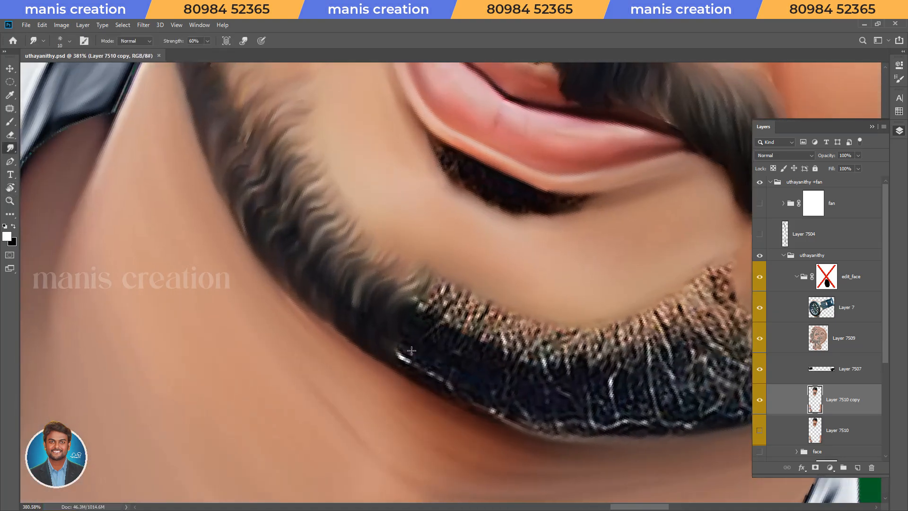
{"action": "left_click_drag", "start_coordinate": [416, 368], "coordinate": [402, 354]}
{"action": "left_click_drag", "start_coordinate": [435, 301], "coordinate": [432, 312]}
{"action": "mouse_move", "coordinate": [428, 362]}
{"action": "left_mouse_down"}
{"action": "mouse_move", "coordinate": [420, 355]}
{"action": "mouse_move", "coordinate": [458, 287]}
{"action": "left_mouse_up"}
{"action": "left_click_drag", "start_coordinate": [441, 313], "coordinate": [425, 332]}
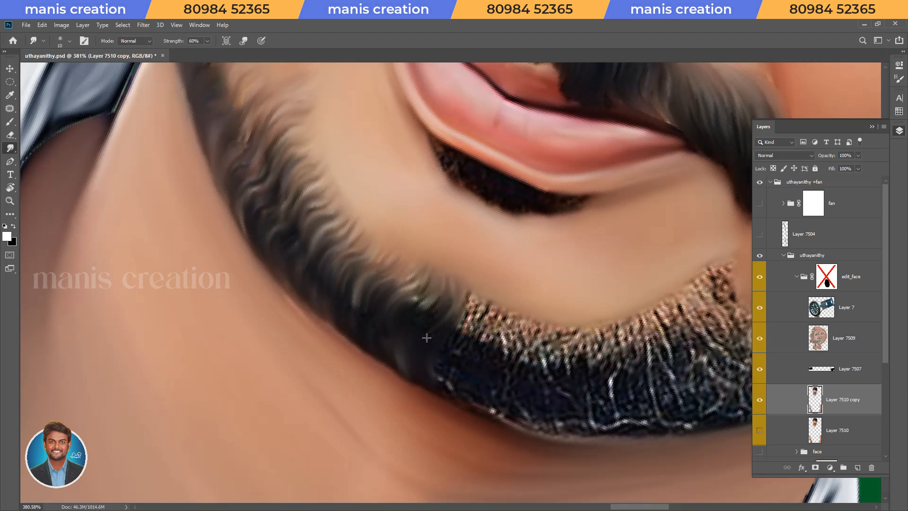
- Smudge the chin beard towards the middle into hair strokes at 70% strength and save the document
{"action": "key", "text": "r"}
{"action": "mouse_move", "coordinate": [424, 426]}
{"action": "left_mouse_down"}
{"action": "mouse_move", "coordinate": [365, 300]}
{"action": "mouse_move", "coordinate": [406, 357]}
{"action": "mouse_move", "coordinate": [378, 350]}
{"action": "left_mouse_up"}
{"action": "key", "text": "7"}
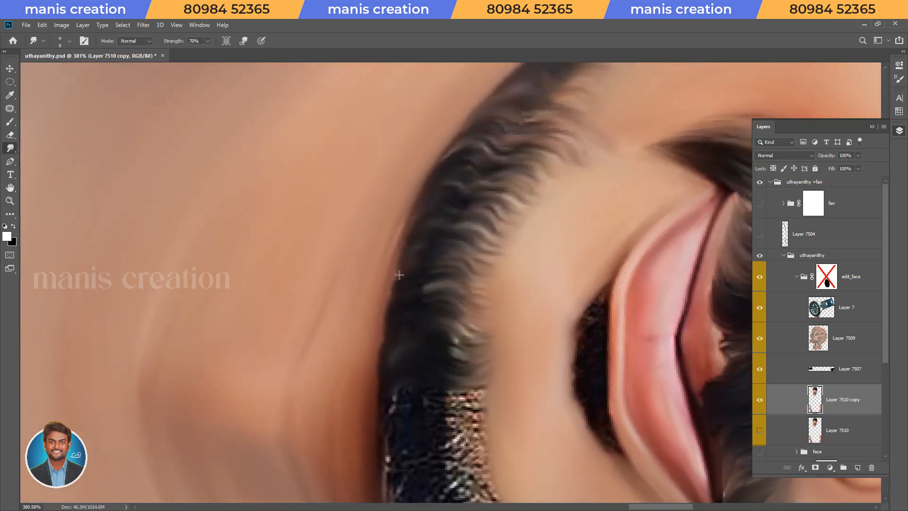
{"action": "key", "text": "Escape"}
{"action": "key", "text": "ctrl+0"}
{"action": "key", "text": "ctrl+s"}
- Flip the outermost portrait group horizontally and reselect Layer 7510 copy
{"action": "left_click", "coordinate": [788, 180]}
{"action": "key", "text": "ctrl+h"}
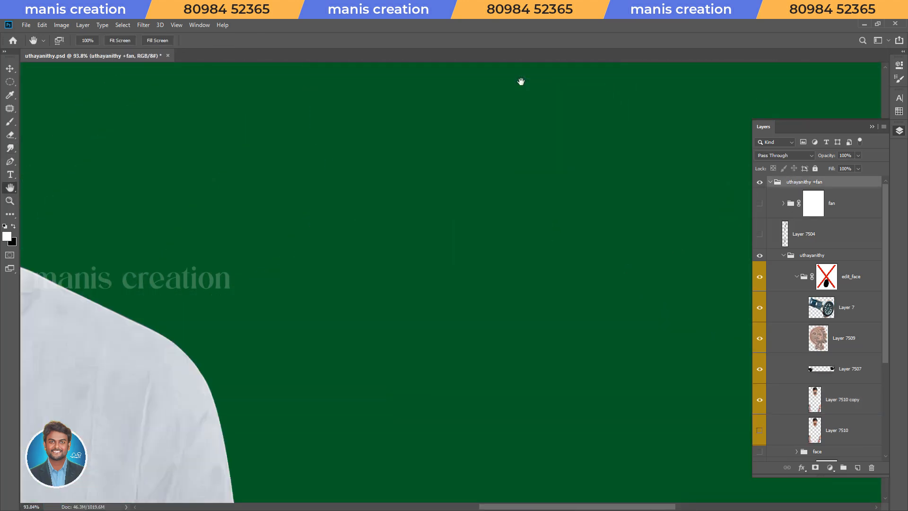
{"action": "left_click_drag", "start_coordinate": [468, 249], "coordinate": [435, 257]}
{"action": "left_click_drag", "start_coordinate": [366, 287], "coordinate": [634, 356]}
{"action": "left_click_drag", "start_coordinate": [419, 296], "coordinate": [501, 339]}
{"action": "left_click", "coordinate": [501, 339], "text": "ctrl"}
- Smudge the beard at the middle of the chin across the boundary between finished and speckled hair at 70% strength
{"action": "left_click_drag", "start_coordinate": [397, 335], "coordinate": [420, 347]}
{"action": "key", "text": "r"}
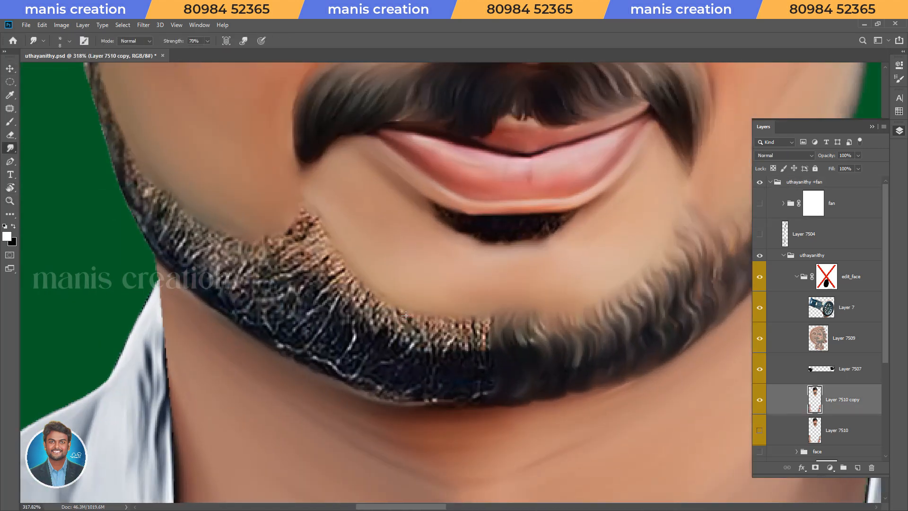
{"action": "mouse_move", "coordinate": [480, 337]}
{"action": "left_mouse_down"}
{"action": "mouse_move", "coordinate": [492, 314]}
{"action": "mouse_move", "coordinate": [433, 340]}
{"action": "left_mouse_up"}
{"action": "key", "text": "r"}
{"action": "left_click_drag", "start_coordinate": [428, 406], "coordinate": [382, 388]}
{"action": "mouse_move", "coordinate": [417, 406]}
{"action": "left_mouse_down"}
{"action": "mouse_move", "coordinate": [433, 413]}
{"action": "mouse_move", "coordinate": [407, 413]}
{"action": "left_mouse_up"}
{"action": "key", "text": "r"}
{"action": "key", "text": "space"}
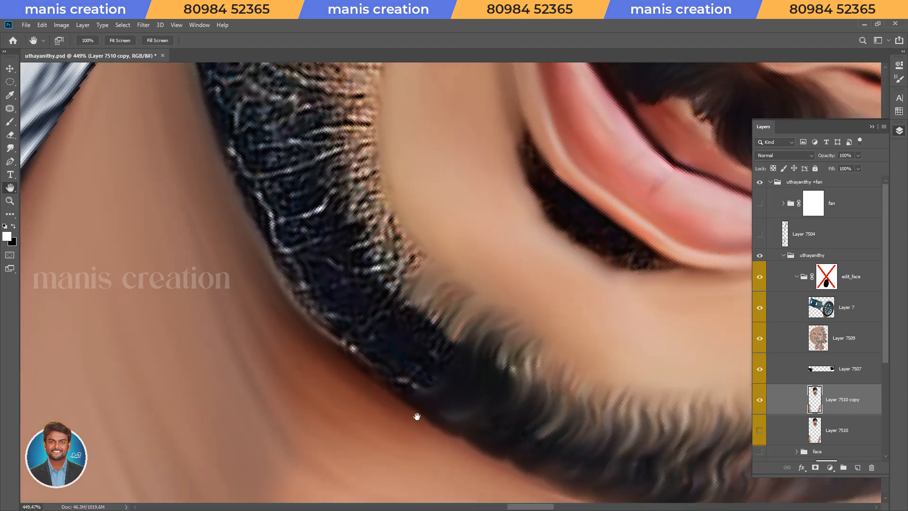
- Smudge the dark lower edge and upper fringe of the chin beard into wavy hairs with a size 9 brush
{"action": "left_click_drag", "start_coordinate": [360, 365], "coordinate": [381, 374]}
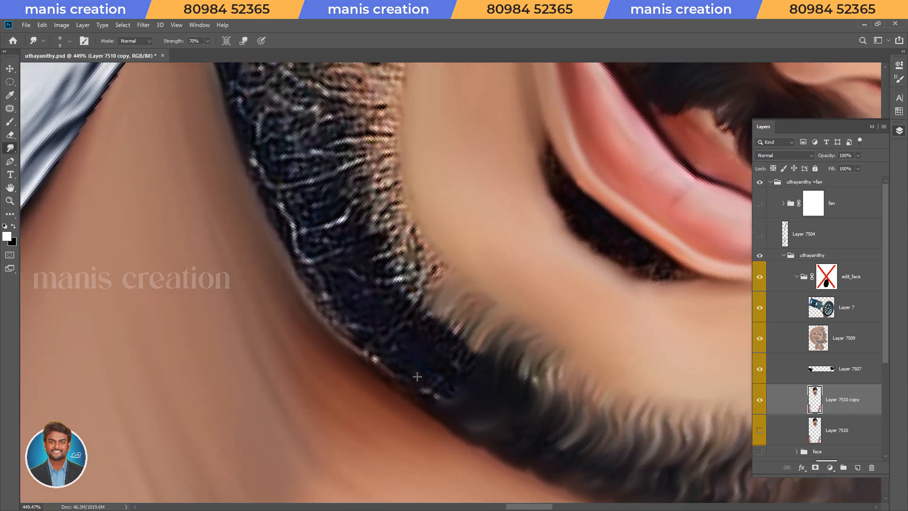
{"action": "mouse_move", "coordinate": [400, 399]}
{"action": "left_mouse_down"}
{"action": "mouse_move", "coordinate": [398, 369]}
{"action": "mouse_move", "coordinate": [396, 394]}
{"action": "mouse_move", "coordinate": [387, 366]}
{"action": "mouse_move", "coordinate": [376, 354]}
{"action": "mouse_move", "coordinate": [382, 380]}
{"action": "mouse_move", "coordinate": [364, 342]}
{"action": "mouse_move", "coordinate": [366, 320]}
{"action": "mouse_move", "coordinate": [362, 365]}
{"action": "mouse_move", "coordinate": [340, 340]}
{"action": "mouse_move", "coordinate": [348, 298]}
{"action": "mouse_move", "coordinate": [320, 325]}
{"action": "mouse_move", "coordinate": [322, 285]}
{"action": "mouse_move", "coordinate": [303, 281]}
{"action": "mouse_move", "coordinate": [337, 270]}
{"action": "mouse_move", "coordinate": [338, 247]}
{"action": "left_mouse_up"}
{"action": "left_click_drag", "start_coordinate": [341, 292], "coordinate": [365, 294]}
{"action": "left_click_drag", "start_coordinate": [387, 350], "coordinate": [431, 409]}
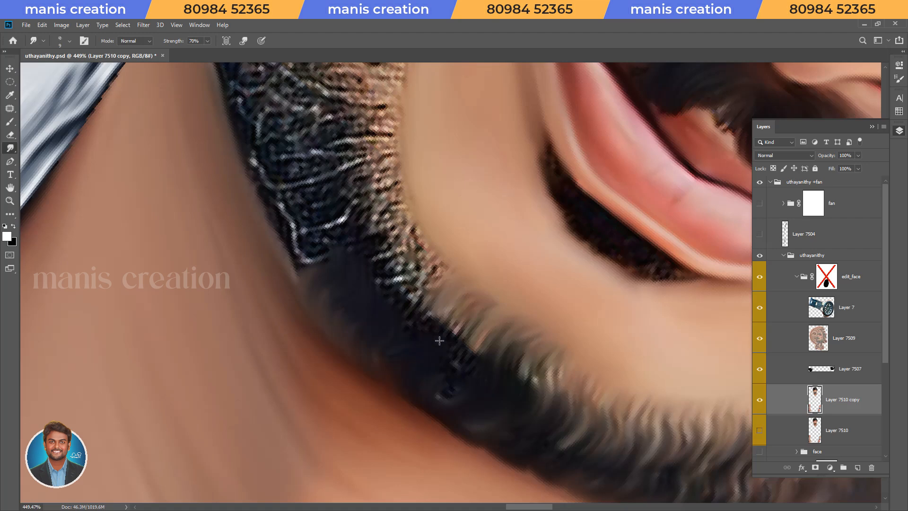
{"action": "mouse_move", "coordinate": [475, 374]}
{"action": "left_mouse_down"}
{"action": "mouse_move", "coordinate": [468, 328]}
{"action": "mouse_move", "coordinate": [441, 354]}
{"action": "mouse_move", "coordinate": [446, 306]}
{"action": "mouse_move", "coordinate": [435, 298]}
{"action": "mouse_move", "coordinate": [419, 339]}
{"action": "mouse_move", "coordinate": [406, 326]}
{"action": "mouse_move", "coordinate": [416, 282]}
{"action": "mouse_move", "coordinate": [400, 279]}
{"action": "mouse_move", "coordinate": [383, 304]}
{"action": "mouse_move", "coordinate": [375, 281]}
{"action": "mouse_move", "coordinate": [389, 245]}
{"action": "mouse_move", "coordinate": [373, 237]}
{"action": "mouse_move", "coordinate": [344, 258]}
{"action": "left_mouse_up"}
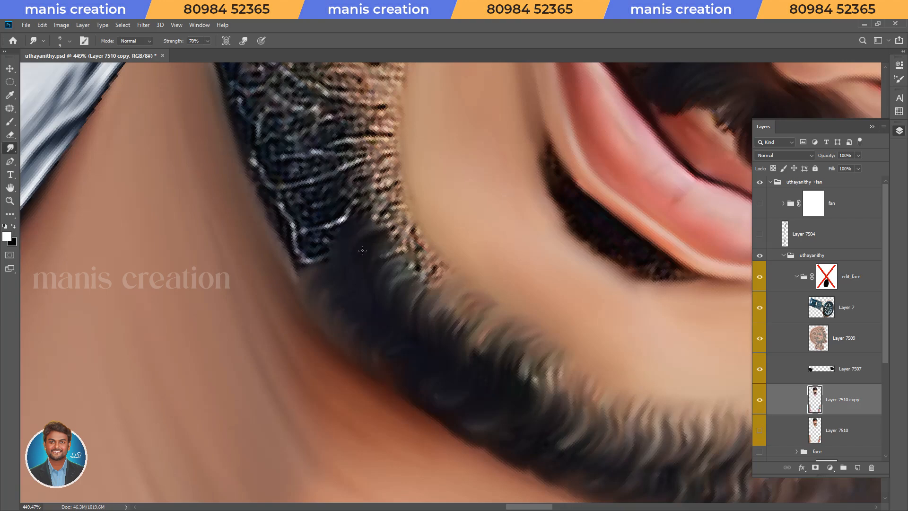
- Smudge the beard's upper edge up to the peak beneath the moustache tip with a size 10 brush at 60% strength
{"action": "key", "text": "Escape"}
{"action": "left_click_drag", "start_coordinate": [416, 310], "coordinate": [407, 326]}
{"action": "key", "text": "r"}
{"action": "left_click_drag", "start_coordinate": [376, 354], "coordinate": [369, 347]}
{"action": "key", "text": "space"}
{"action": "left_click_drag", "start_coordinate": [333, 238], "coordinate": [401, 322]}
{"action": "key", "text": "bracketright"}
{"action": "mouse_move", "coordinate": [445, 378]}
{"action": "left_mouse_down"}
{"action": "mouse_move", "coordinate": [450, 351]}
{"action": "mouse_move", "coordinate": [440, 351]}
{"action": "mouse_move", "coordinate": [422, 377]}
{"action": "mouse_move", "coordinate": [416, 364]}
{"action": "mouse_move", "coordinate": [430, 311]}
{"action": "mouse_move", "coordinate": [401, 342]}
{"action": "mouse_move", "coordinate": [396, 335]}
{"action": "mouse_move", "coordinate": [407, 279]}
{"action": "mouse_move", "coordinate": [395, 326]}
{"action": "mouse_move", "coordinate": [399, 254]}
{"action": "mouse_move", "coordinate": [365, 287]}
{"action": "mouse_move", "coordinate": [407, 231]}
{"action": "mouse_move", "coordinate": [413, 271]}
{"action": "mouse_move", "coordinate": [406, 298]}
{"action": "mouse_move", "coordinate": [412, 309]}
{"action": "mouse_move", "coordinate": [436, 287]}
{"action": "mouse_move", "coordinate": [435, 333]}
{"action": "mouse_move", "coordinate": [450, 308]}
{"action": "mouse_move", "coordinate": [459, 367]}
{"action": "mouse_move", "coordinate": [497, 401]}
{"action": "mouse_move", "coordinate": [464, 369]}
{"action": "mouse_move", "coordinate": [474, 379]}
{"action": "mouse_move", "coordinate": [499, 354]}
{"action": "mouse_move", "coordinate": [516, 380]}
{"action": "mouse_move", "coordinate": [512, 397]}
{"action": "mouse_move", "coordinate": [524, 396]}
{"action": "mouse_move", "coordinate": [536, 367]}
{"action": "mouse_move", "coordinate": [540, 388]}
{"action": "mouse_move", "coordinate": [529, 414]}
{"action": "mouse_move", "coordinate": [529, 396]}
{"action": "mouse_move", "coordinate": [489, 416]}
{"action": "mouse_move", "coordinate": [470, 369]}
{"action": "left_mouse_up"}
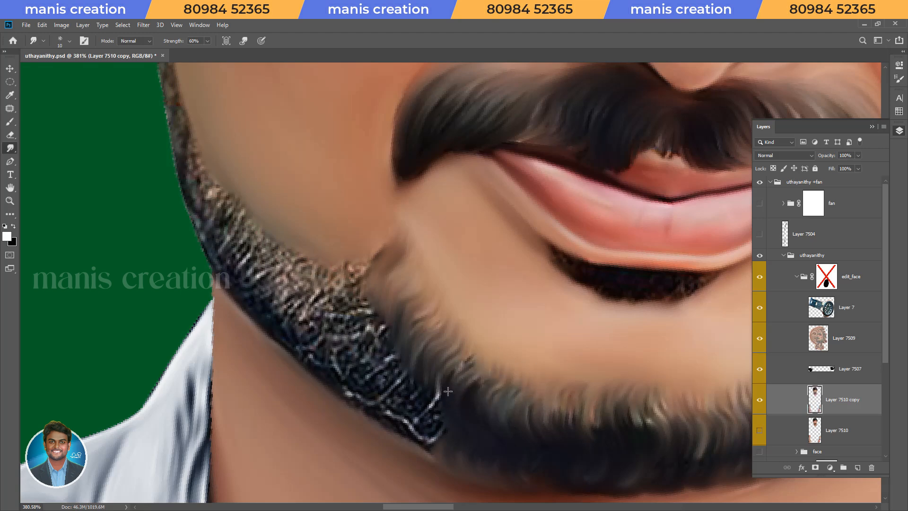
- Smudge the dark lower beard from the side of the chin along the jawline to the shirt collar into wavy strokes
{"action": "key", "text": "r"}
{"action": "mouse_move", "coordinate": [433, 442]}
{"action": "left_mouse_down"}
{"action": "mouse_move", "coordinate": [368, 387]}
{"action": "mouse_move", "coordinate": [397, 392]}
{"action": "mouse_move", "coordinate": [425, 414]}
{"action": "mouse_move", "coordinate": [416, 435]}
{"action": "mouse_move", "coordinate": [422, 412]}
{"action": "mouse_move", "coordinate": [408, 407]}
{"action": "mouse_move", "coordinate": [402, 425]}
{"action": "mouse_move", "coordinate": [403, 377]}
{"action": "mouse_move", "coordinate": [390, 391]}
{"action": "mouse_move", "coordinate": [393, 364]}
{"action": "mouse_move", "coordinate": [375, 364]}
{"action": "mouse_move", "coordinate": [372, 378]}
{"action": "mouse_move", "coordinate": [366, 349]}
{"action": "mouse_move", "coordinate": [378, 329]}
{"action": "mouse_move", "coordinate": [358, 335]}
{"action": "mouse_move", "coordinate": [359, 346]}
{"action": "mouse_move", "coordinate": [384, 328]}
{"action": "mouse_move", "coordinate": [376, 318]}
{"action": "mouse_move", "coordinate": [390, 303]}
{"action": "mouse_move", "coordinate": [390, 347]}
{"action": "mouse_move", "coordinate": [412, 361]}
{"action": "mouse_move", "coordinate": [421, 355]}
{"action": "mouse_move", "coordinate": [420, 401]}
{"action": "mouse_move", "coordinate": [442, 406]}
{"action": "mouse_move", "coordinate": [450, 423]}
{"action": "left_mouse_up"}
{"action": "key", "text": "space"}
{"action": "mouse_move", "coordinate": [437, 349]}
{"action": "left_mouse_down"}
{"action": "mouse_move", "coordinate": [437, 311]}
{"action": "mouse_move", "coordinate": [403, 322]}
{"action": "mouse_move", "coordinate": [400, 301]}
{"action": "mouse_move", "coordinate": [403, 277]}
{"action": "mouse_move", "coordinate": [416, 269]}
{"action": "mouse_move", "coordinate": [421, 294]}
{"action": "mouse_move", "coordinate": [398, 308]}
{"action": "left_mouse_up"}
{"action": "key", "text": "space"}
{"action": "left_click_drag", "start_coordinate": [360, 280], "coordinate": [400, 372]}
{"action": "left_click_drag", "start_coordinate": [409, 416], "coordinate": [362, 312]}
{"action": "key", "text": "space"}
{"action": "mouse_move", "coordinate": [385, 406]}
{"action": "left_mouse_down"}
{"action": "mouse_move", "coordinate": [486, 422]}
{"action": "mouse_move", "coordinate": [389, 348]}
{"action": "mouse_move", "coordinate": [427, 422]}
{"action": "mouse_move", "coordinate": [378, 353]}
{"action": "left_mouse_up"}
{"action": "key", "text": "r"}
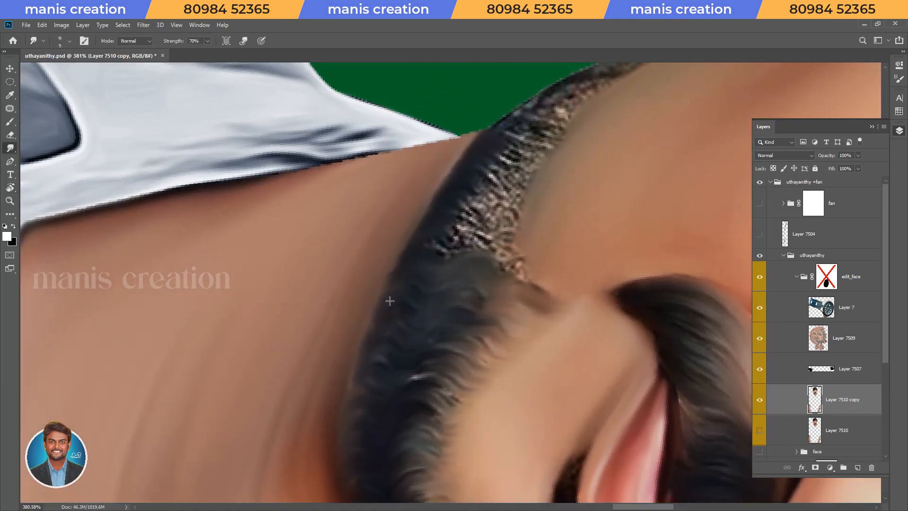
- Smudge the speckled cheek-side edge of the beard along the jaw into hair strands at size 9 and 60% strength
{"action": "key", "text": "r"}
{"action": "key", "text": "Escape"}
{"action": "left_click_drag", "start_coordinate": [415, 324], "coordinate": [392, 363]}
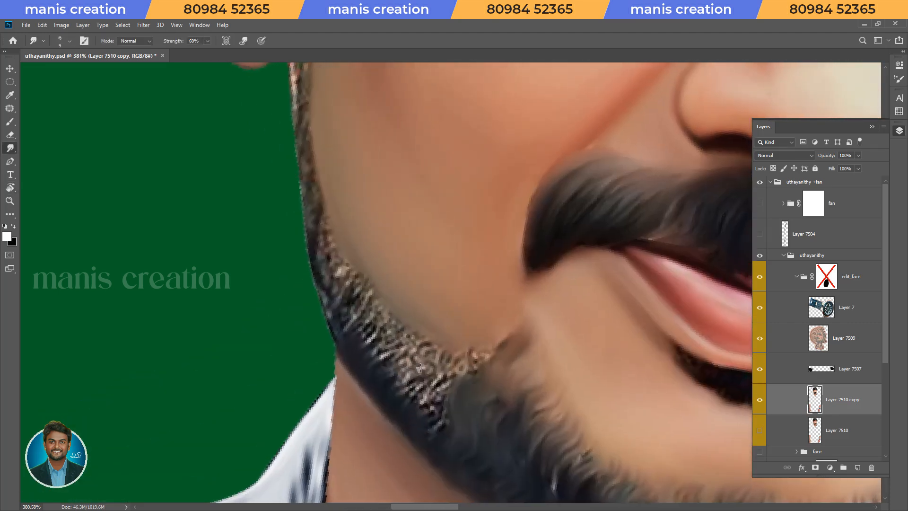
{"action": "mouse_move", "coordinate": [443, 344]}
{"action": "left_mouse_down"}
{"action": "mouse_move", "coordinate": [450, 371]}
{"action": "mouse_move", "coordinate": [475, 372]}
{"action": "mouse_move", "coordinate": [467, 383]}
{"action": "left_mouse_up"}
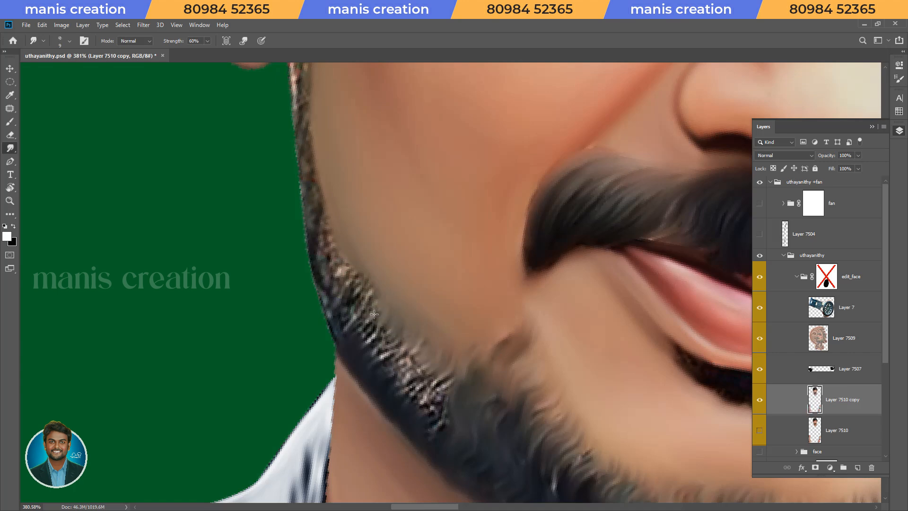
{"action": "left_click_drag", "start_coordinate": [360, 297], "coordinate": [357, 257]}
{"action": "mouse_move", "coordinate": [431, 430]}
{"action": "left_mouse_down"}
{"action": "mouse_move", "coordinate": [442, 392]}
{"action": "mouse_move", "coordinate": [425, 386]}
{"action": "mouse_move", "coordinate": [435, 381]}
{"action": "mouse_move", "coordinate": [395, 382]}
{"action": "mouse_move", "coordinate": [399, 355]}
{"action": "mouse_move", "coordinate": [374, 339]}
{"action": "mouse_move", "coordinate": [358, 342]}
{"action": "mouse_move", "coordinate": [368, 308]}
{"action": "left_mouse_up"}
{"action": "left_click_drag", "start_coordinate": [441, 400], "coordinate": [400, 343]}
- Smudge the upper jaw beard into the lower sideburn at 70% strength
{"action": "key", "text": "space"}
{"action": "mouse_move", "coordinate": [348, 303]}
{"action": "left_mouse_down"}
{"action": "mouse_move", "coordinate": [381, 426]}
{"action": "mouse_move", "coordinate": [337, 452]}
{"action": "mouse_move", "coordinate": [324, 399]}
{"action": "mouse_move", "coordinate": [346, 400]}
{"action": "mouse_move", "coordinate": [344, 419]}
{"action": "left_mouse_up"}
{"action": "key", "text": "r"}
{"action": "key", "text": "7"}
{"action": "mouse_move", "coordinate": [344, 372]}
{"action": "left_mouse_down"}
{"action": "mouse_move", "coordinate": [350, 352]}
{"action": "mouse_move", "coordinate": [326, 335]}
{"action": "left_mouse_up"}
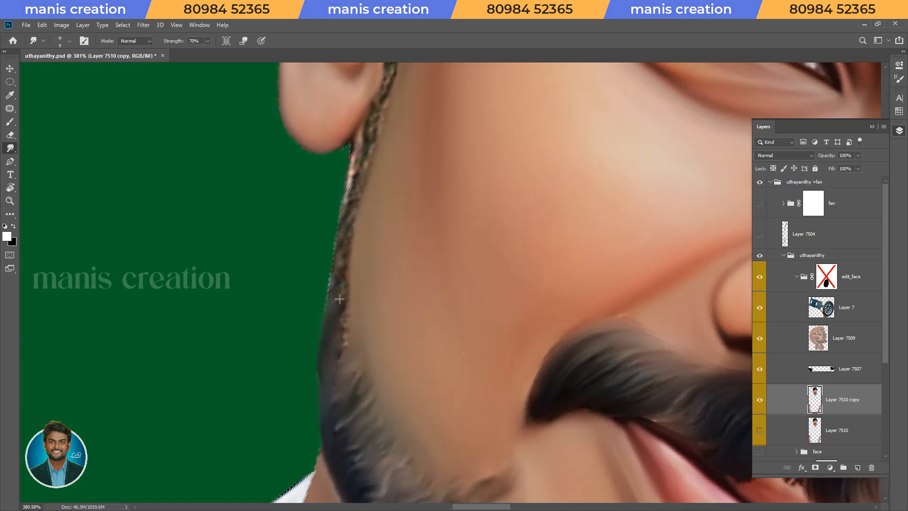
{"action": "mouse_move", "coordinate": [332, 296]}
{"action": "left_mouse_down"}
{"action": "mouse_move", "coordinate": [349, 274]}
{"action": "mouse_move", "coordinate": [372, 420]}
{"action": "mouse_move", "coordinate": [354, 344]}
{"action": "left_mouse_up"}
- Smudge the narrow sideburn up past the earlobe with size 8 and 9 brushes and save the document
{"action": "key", "text": "bracketleft"}
{"action": "left_click_drag", "start_coordinate": [353, 308], "coordinate": [384, 224]}
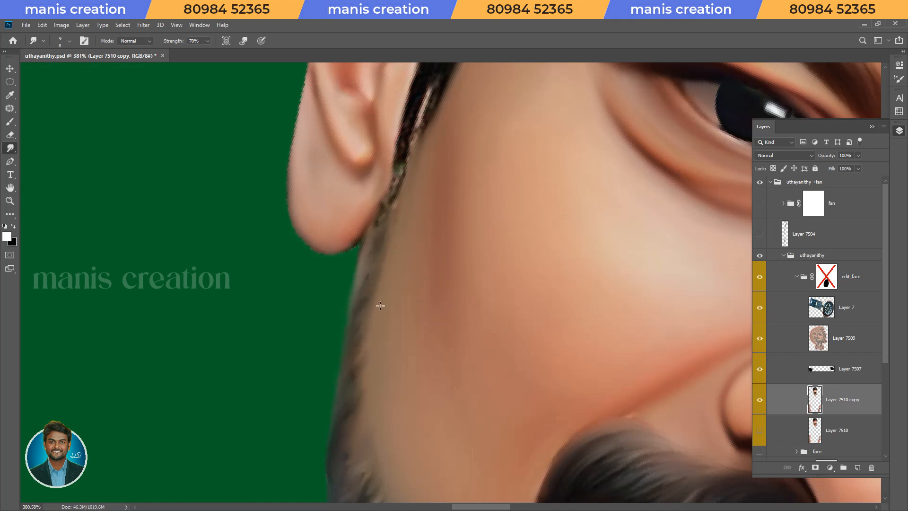
{"action": "key", "text": "bracketright"}
{"action": "mouse_move", "coordinate": [380, 226]}
{"action": "left_mouse_down"}
{"action": "mouse_move", "coordinate": [411, 157]}
{"action": "mouse_move", "coordinate": [399, 205]}
{"action": "left_mouse_up"}
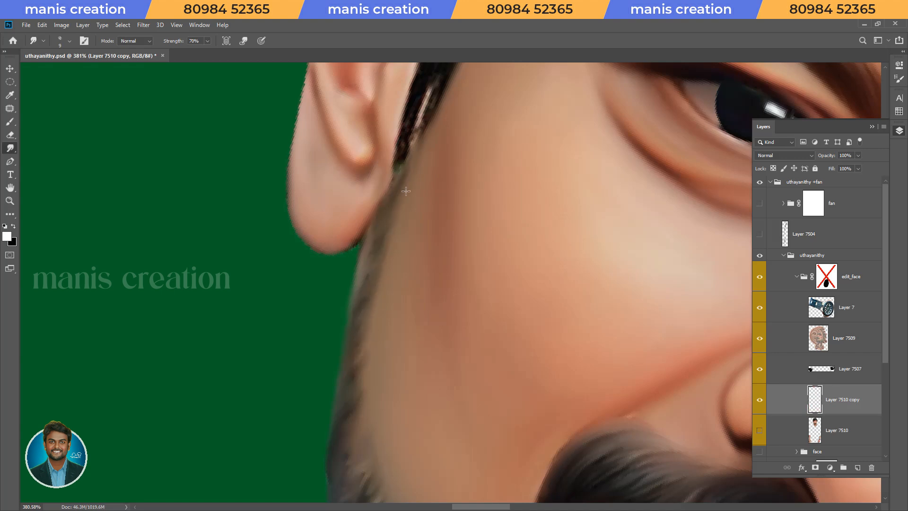
{"action": "key", "text": "Escape"}
{"action": "left_click_drag", "start_coordinate": [406, 236], "coordinate": [338, 239]}
{"action": "key", "text": "ctrl+s"}
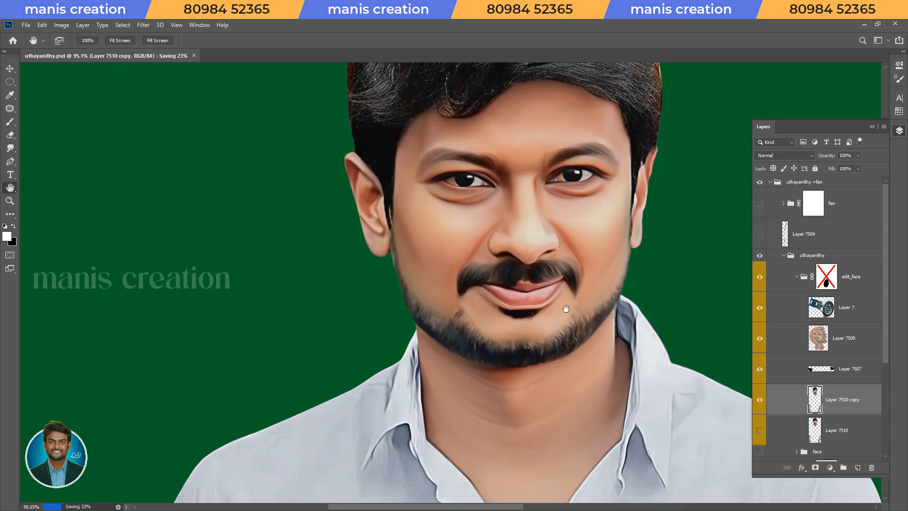
{"action": "left_click_drag", "start_coordinate": [562, 312], "coordinate": [467, 330]}
{"action": "left_click_drag", "start_coordinate": [419, 235], "coordinate": [443, 291]}
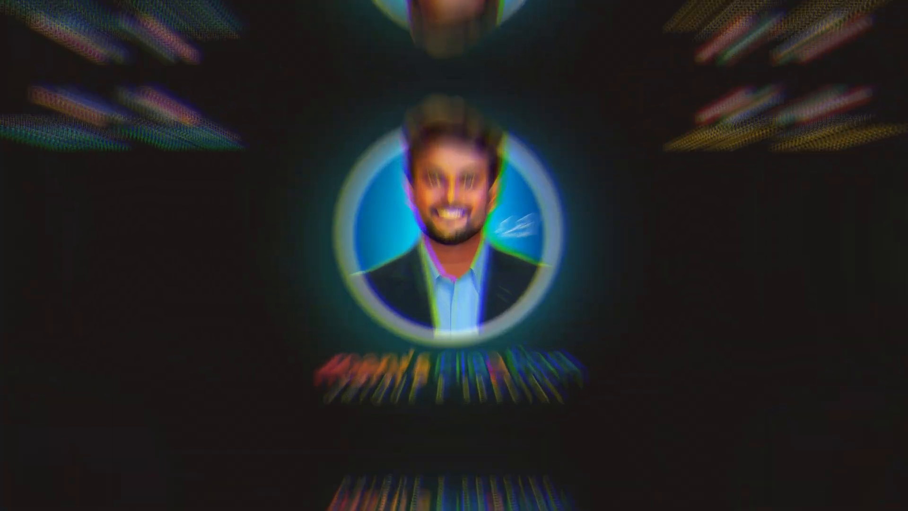